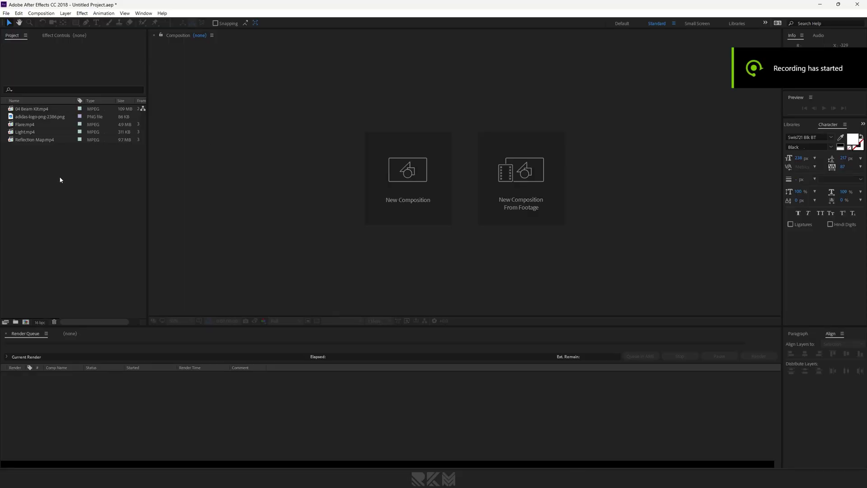
Start a new composition and name it "Your Logo".
{"action": "left_click_drag", "start_coordinate": [45, 166], "coordinate": [36, 108]}
{"action": "left_click", "coordinate": [45, 171]}
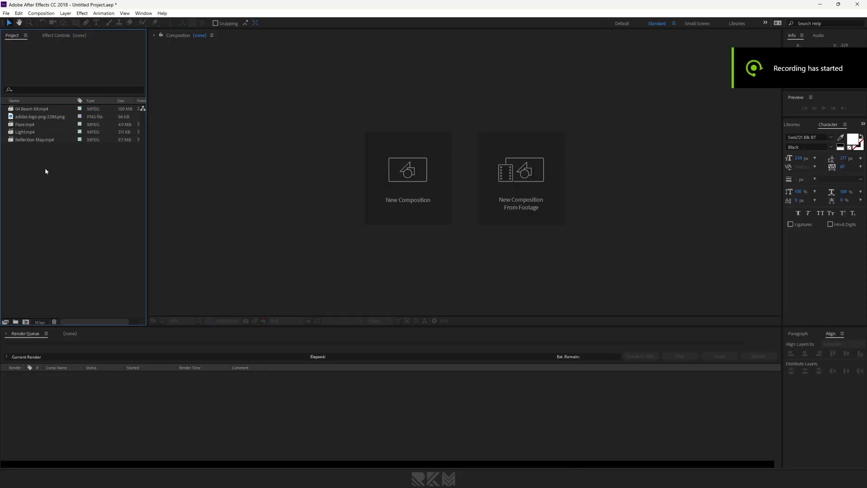
{"action": "left_click", "coordinate": [48, 13]}
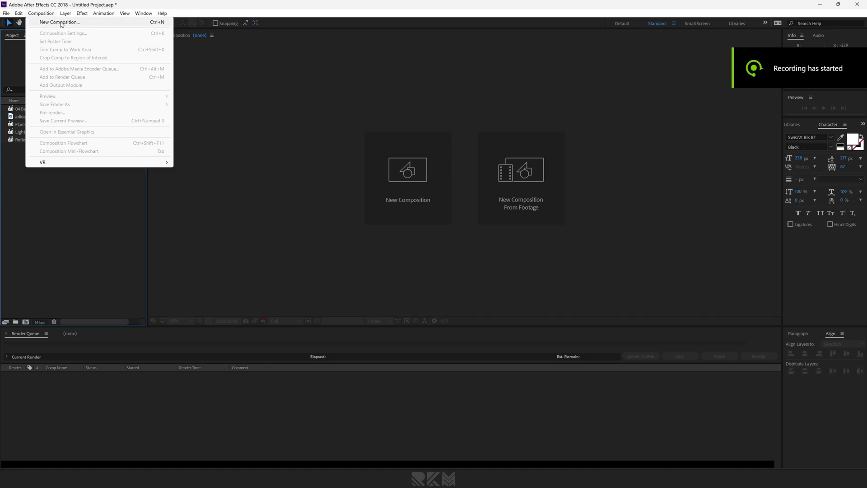
{"action": "left_click", "coordinate": [61, 24]}
{"action": "type", "text": "Your Logo"}
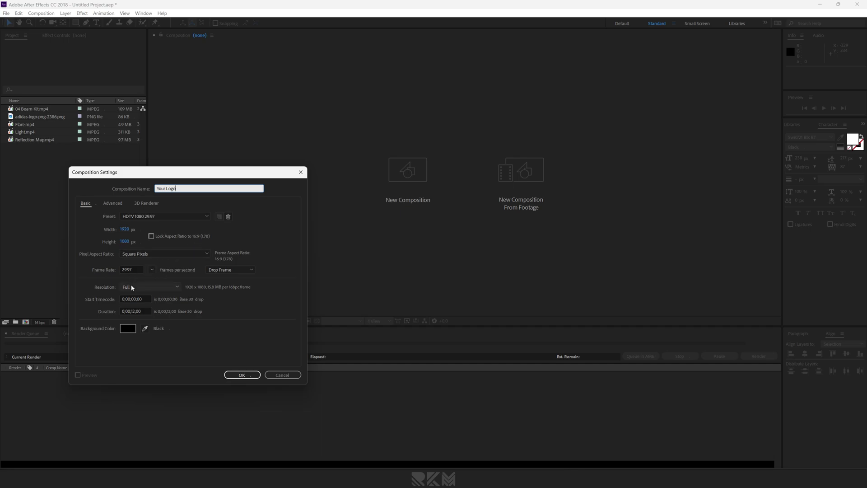
Set the composition's frame rate to 30 fps and its duration to 0:00:07:00, and create it.
{"action": "left_click", "coordinate": [153, 269]}
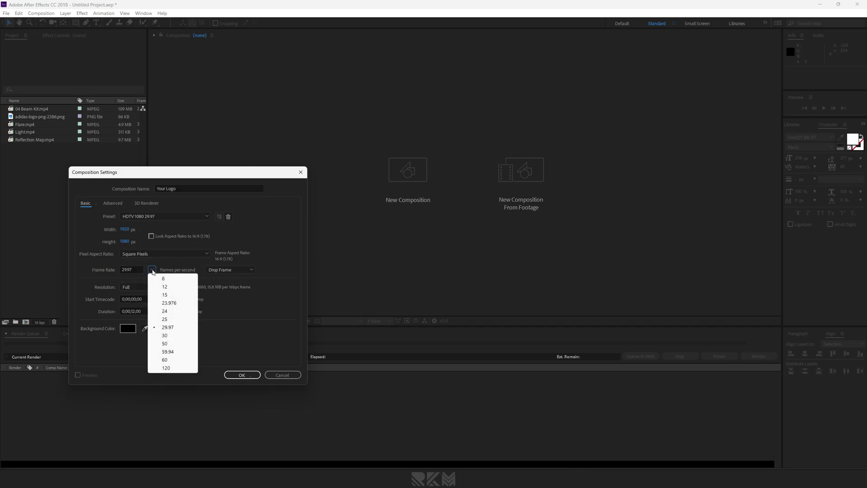
{"action": "left_click", "coordinate": [172, 328]}
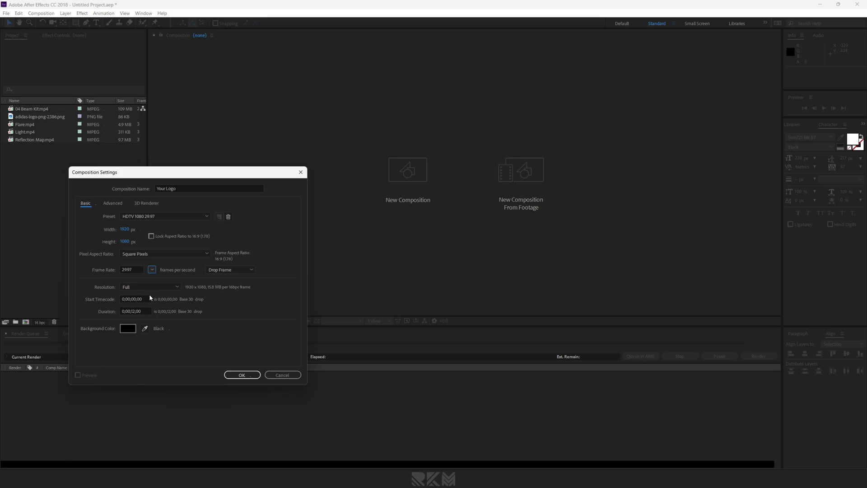
{"action": "left_click", "coordinate": [136, 311]}
{"action": "key", "text": "BackSpace"}
{"action": "key", "text": "BackSpace"}
{"action": "type", "text": "7"}
{"action": "left_click", "coordinate": [152, 269]}
{"action": "left_click", "coordinate": [169, 335]}
{"action": "left_click", "coordinate": [241, 373]}
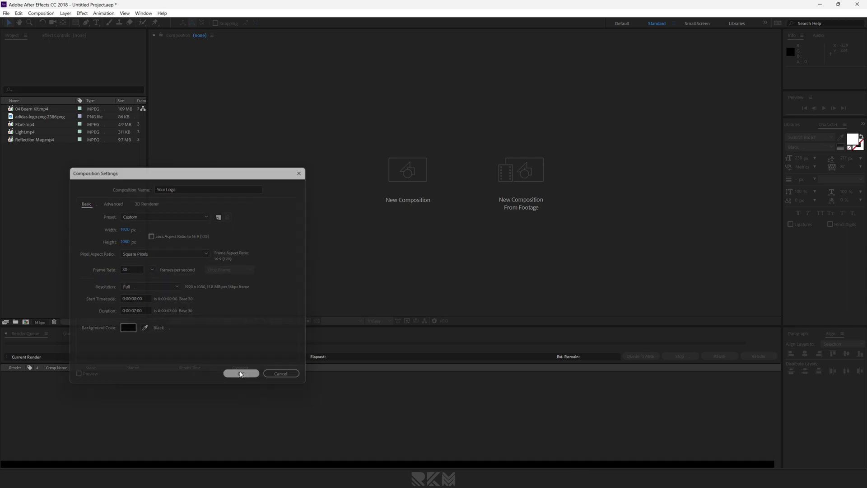
Add adidas-logo-png-2386.png to the Your Logo timeline and move the playhead to 0:00:02:04.
{"action": "left_click", "coordinate": [41, 117]}
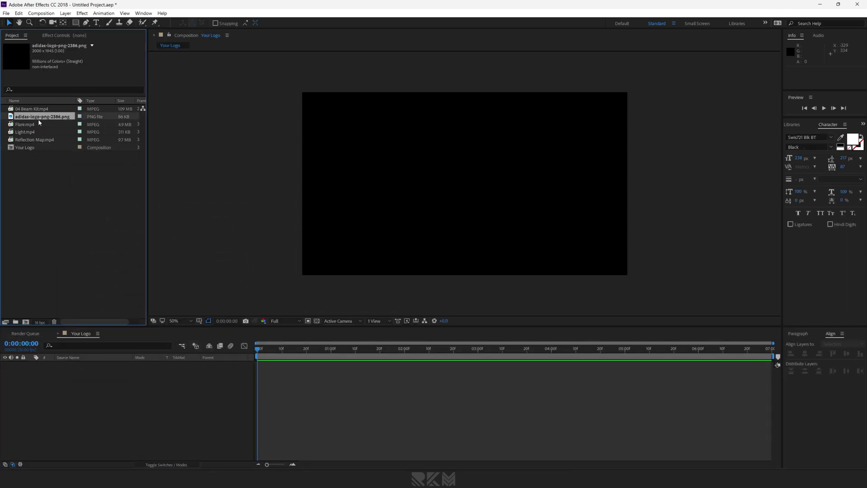
{"action": "left_click_drag", "start_coordinate": [51, 121], "coordinate": [113, 375]}
{"action": "left_click", "coordinate": [414, 348]}
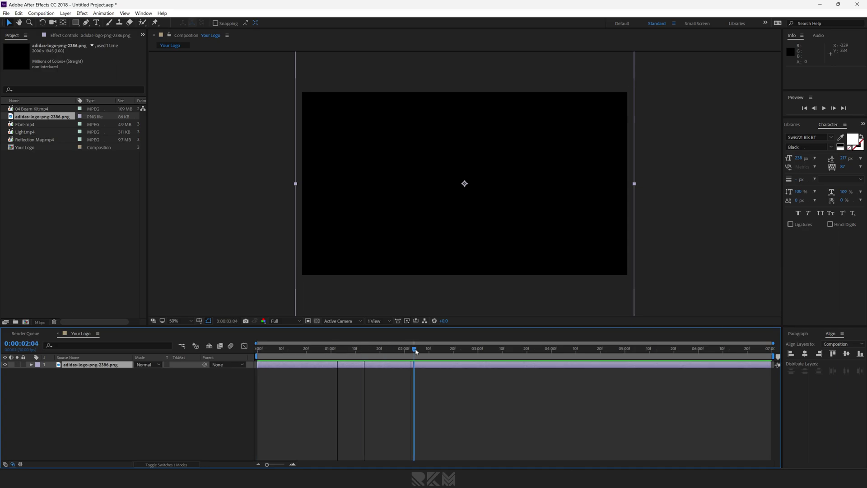
Apply the Tint effect to the adidas logo layer and swap its colors so the logo is white.
{"action": "key", "text": "ctrl+space"}
{"action": "type", "text": "tint"}
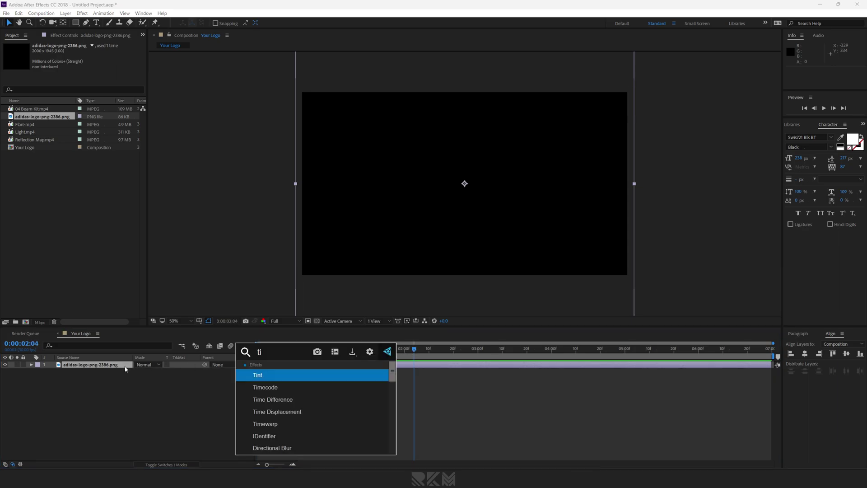
{"action": "key", "text": "Return"}
{"action": "left_click", "coordinate": [95, 81]}
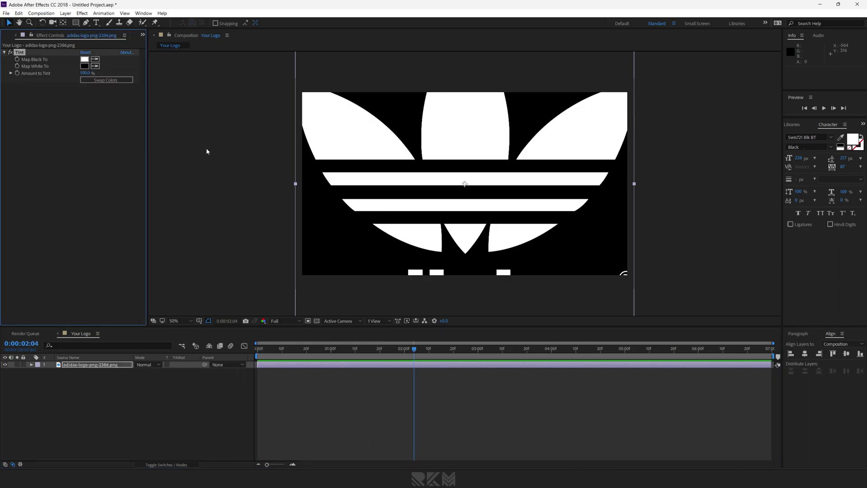
Scale the adidas logo layer to 35% so it fits within the frame.
{"action": "key", "text": "s"}
{"action": "left_click_drag", "start_coordinate": [141, 371], "coordinate": [108, 364]}
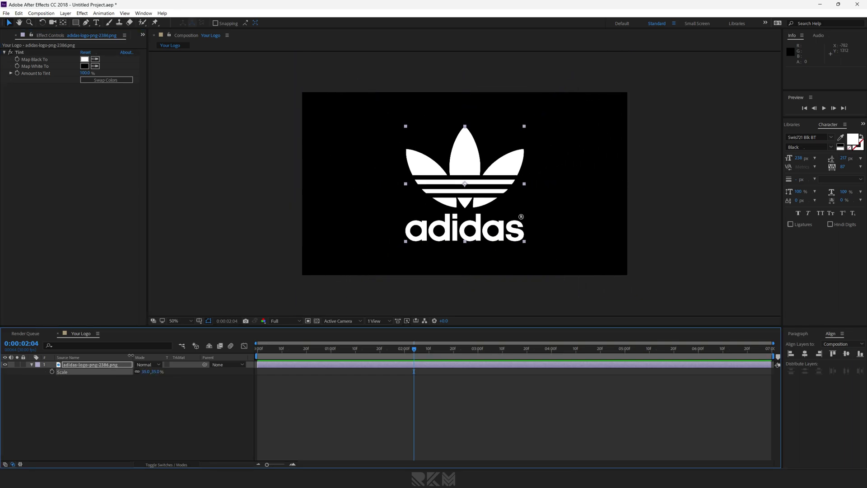
{"action": "left_click", "coordinate": [173, 321]}
{"action": "left_click", "coordinate": [181, 351]}
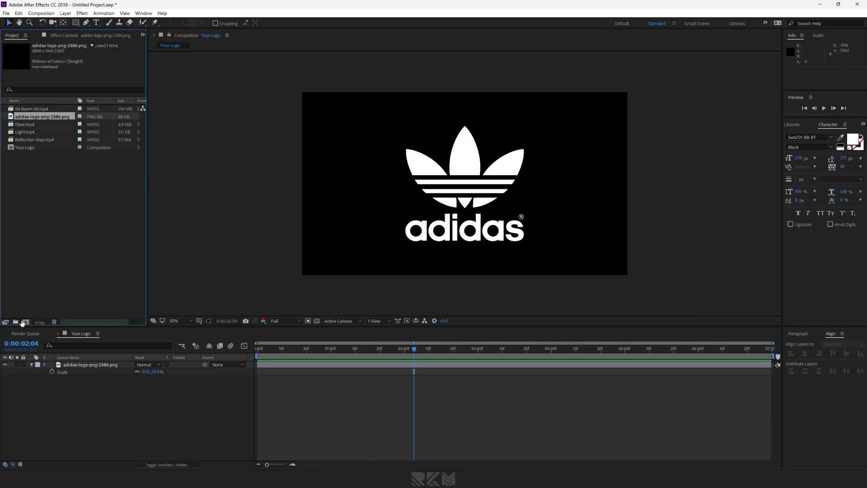
Create a composition named "Logo Map", close the Render Queue, and place Your Logo in it with the playhead at 0:00:02:20.
{"action": "left_click", "coordinate": [22, 322]}
{"action": "type", "text": "Logo Map"}
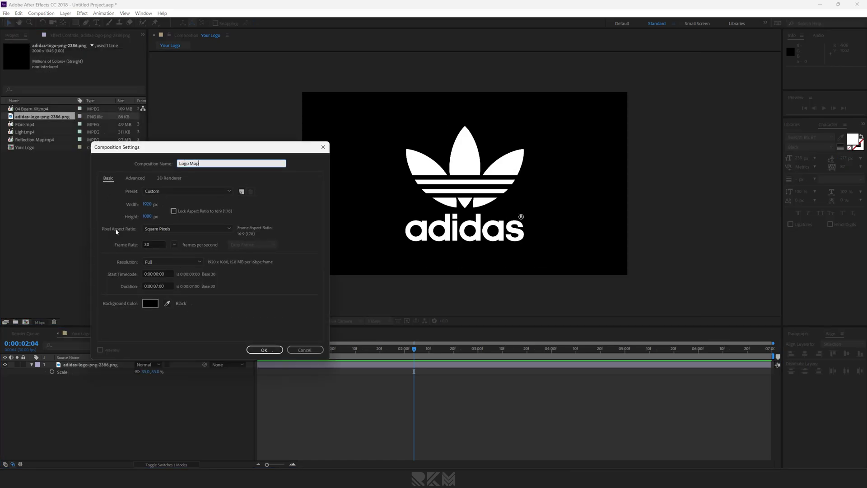
{"action": "left_click", "coordinate": [265, 349]}
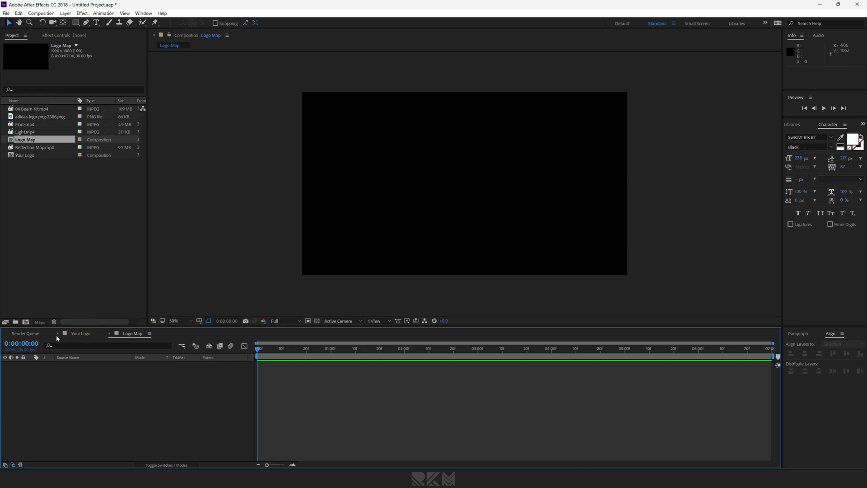
{"action": "left_click", "coordinate": [6, 334]}
{"action": "left_click_drag", "start_coordinate": [20, 155], "coordinate": [88, 388]}
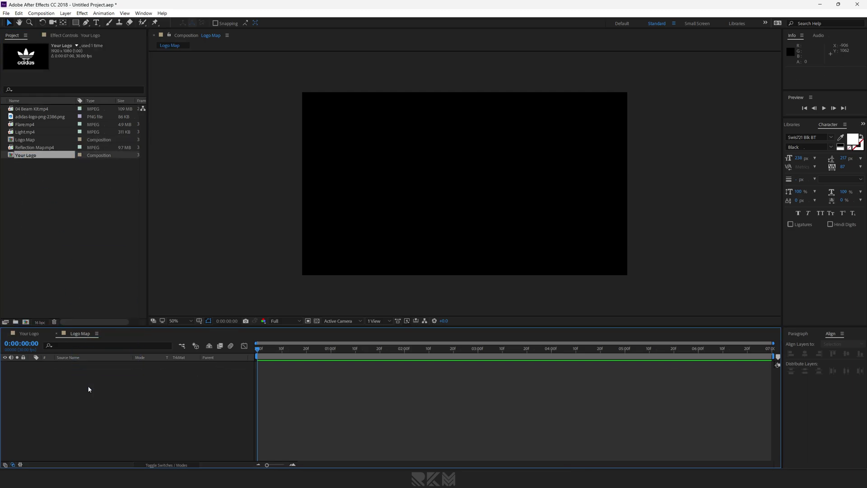
{"action": "left_click_drag", "start_coordinate": [258, 349], "coordinate": [453, 350]}
Apply the Fast Box Blur effect to the Your Logo layer in Logo Map.
{"action": "left_click", "coordinate": [112, 365]}
{"action": "key", "text": "ctrl+space"}
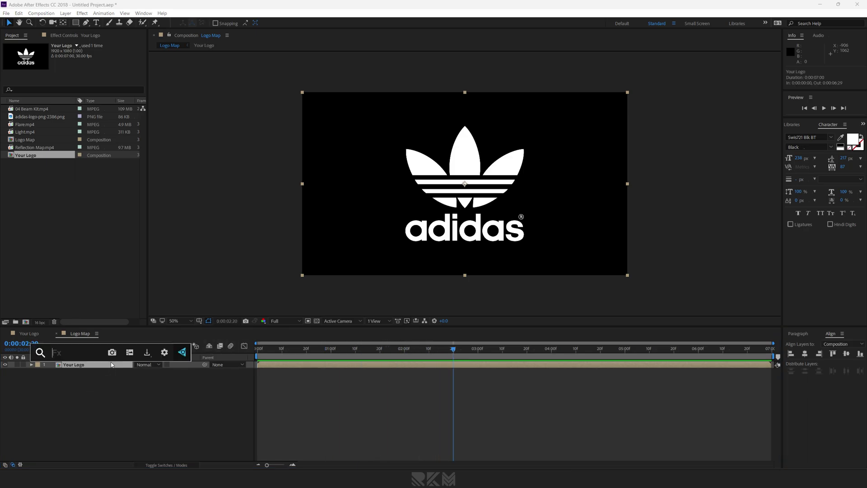
{"action": "type", "text": "fast"}
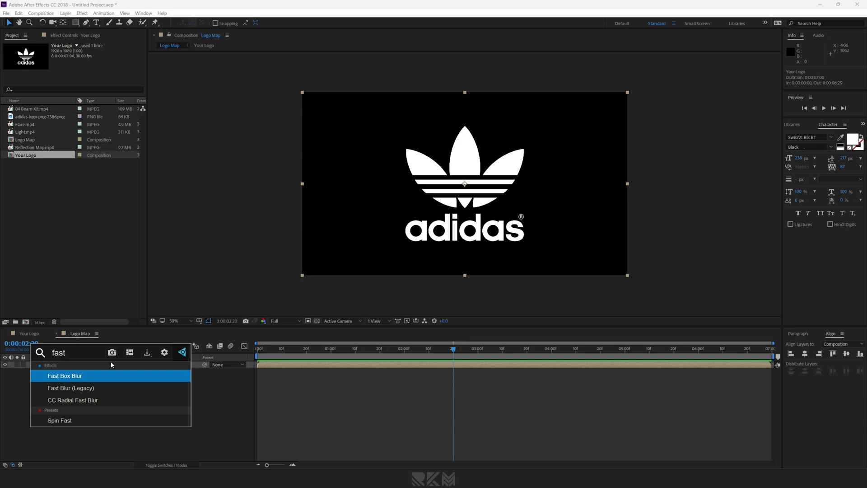
{"action": "left_click", "coordinate": [69, 375]}
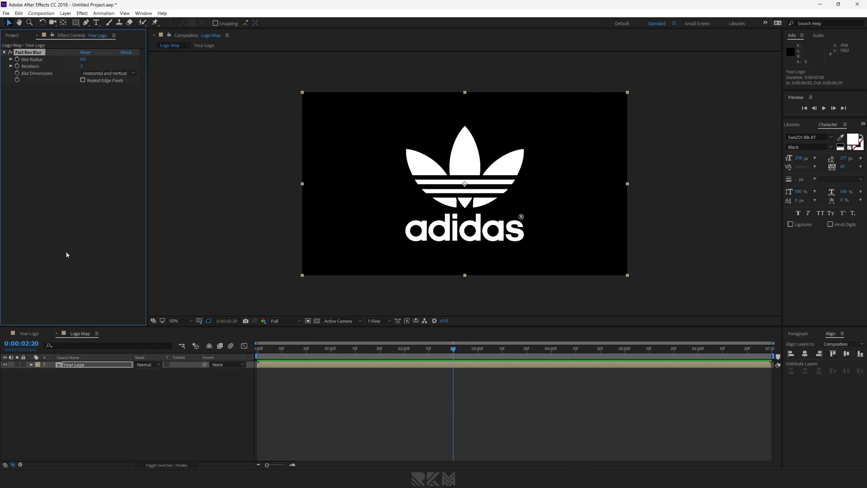
Set the Fast Box Blur's blur radius to 1 and its iterations to 1.
{"action": "left_click", "coordinate": [84, 59]}
{"action": "type", "text": "1"}
{"action": "left_click", "coordinate": [85, 93]}
{"action": "left_click", "coordinate": [82, 66]}
{"action": "type", "text": "1"}
{"action": "left_click", "coordinate": [94, 112]}
{"action": "left_click", "coordinate": [109, 74]}
{"action": "left_click", "coordinate": [109, 80]}
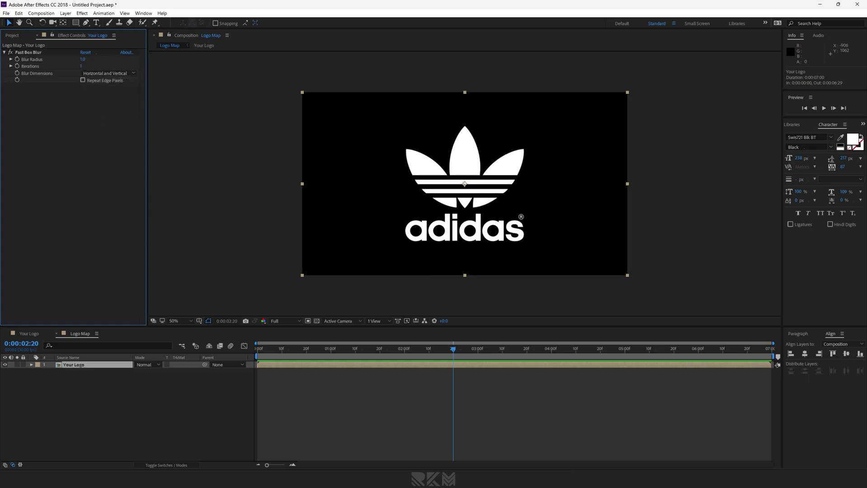
Apply the Find Edges effect to the Your Logo layer and order it above Fast Box Blur.
{"action": "left_click", "coordinate": [83, 367]}
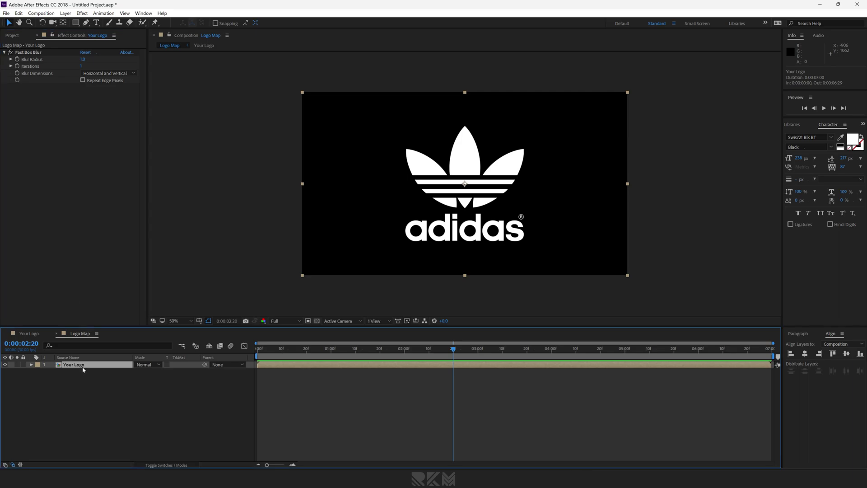
{"action": "key", "text": "ctrl+space"}
{"action": "type", "text": "find"}
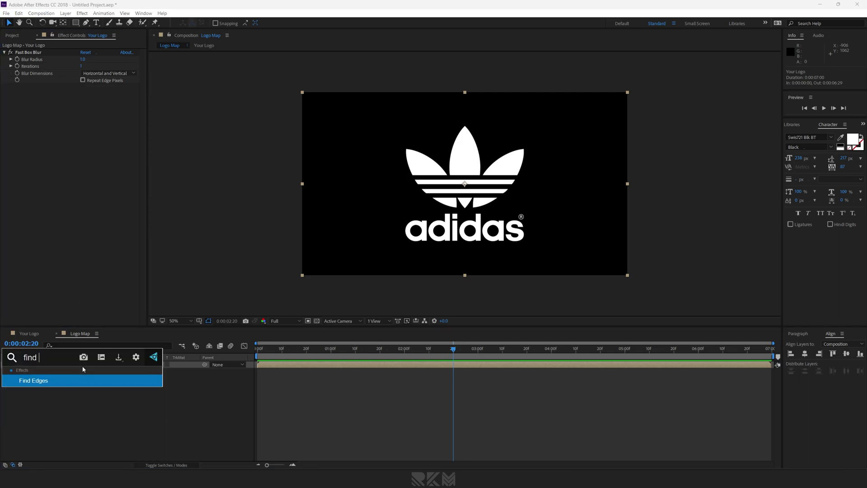
{"action": "key", "text": "Return"}
{"action": "left_click_drag", "start_coordinate": [28, 52], "coordinate": [45, 103]}
{"action": "left_click", "coordinate": [51, 54]}
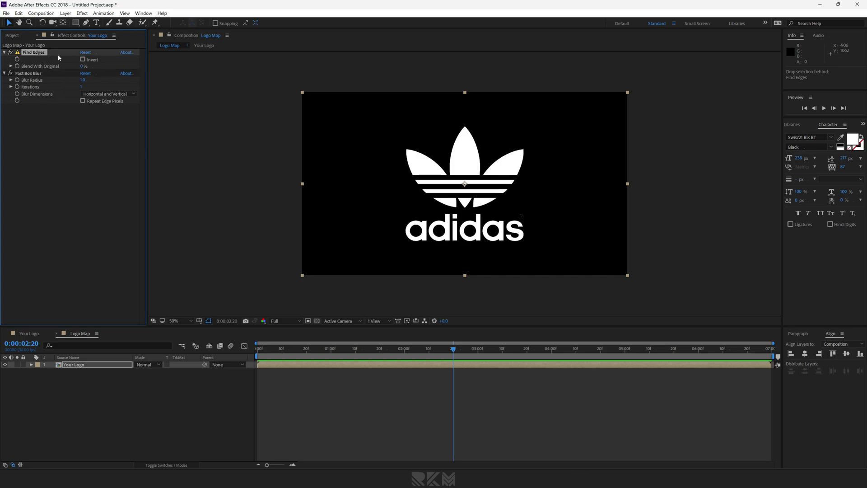
Set Find Edges' Blend With Original to 80% and toggle the effect off and on at 100% magnification to compare.
{"action": "left_click_drag", "start_coordinate": [84, 66], "coordinate": [106, 67]}
{"action": "left_click", "coordinate": [84, 66]}
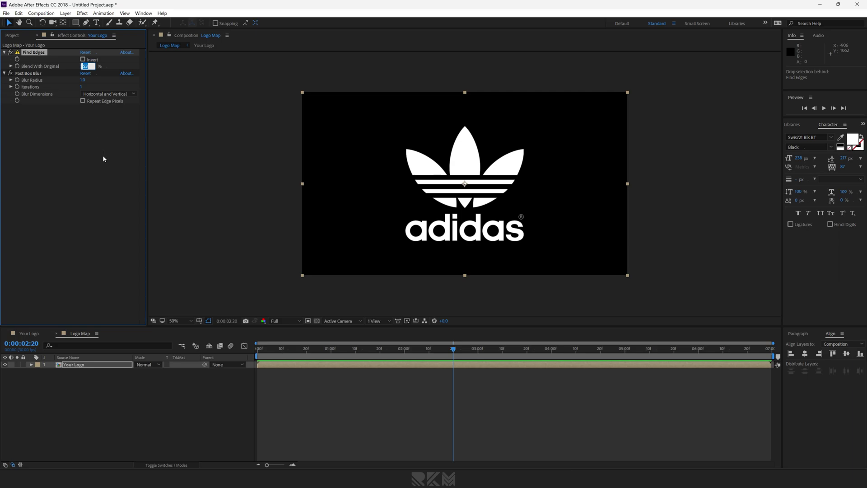
{"action": "type", "text": "80"}
{"action": "key", "text": "Return"}
{"action": "key", "text": "slash"}
{"action": "left_click", "coordinate": [9, 52]}
{"action": "left_click", "coordinate": [9, 52]}
{"action": "left_click", "coordinate": [9, 52]}
{"action": "left_click", "coordinate": [9, 52]}
Apply the Tint effect to the Your Logo layer and move it to the start of the effect stack.
{"action": "left_click", "coordinate": [73, 365]}
{"action": "key", "text": "ctrl+space"}
{"action": "type", "text": "tint"}
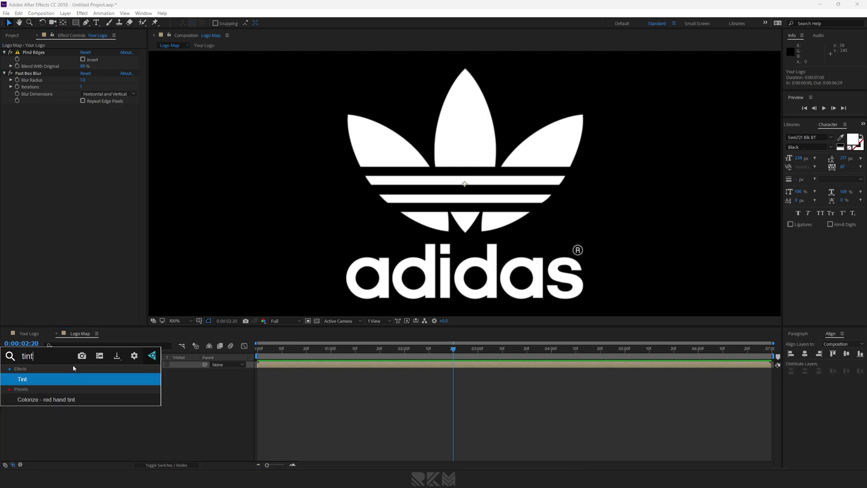
{"action": "key", "text": "Return"}
{"action": "left_click_drag", "start_coordinate": [24, 112], "coordinate": [31, 53]}
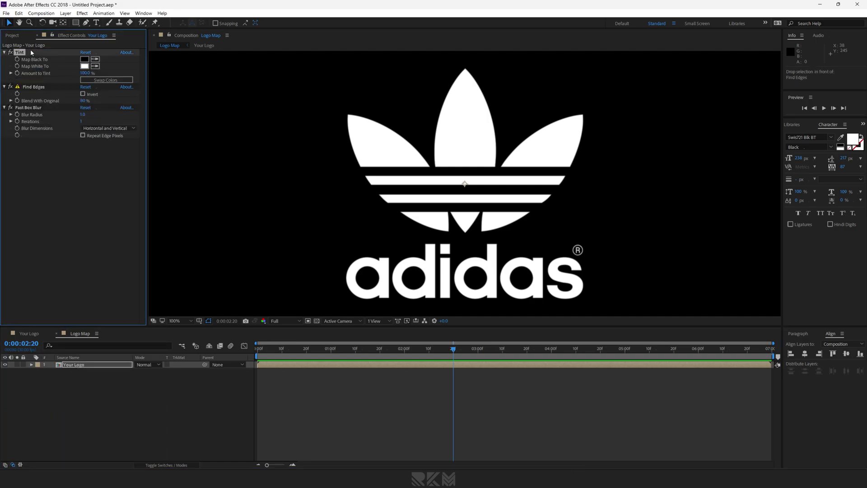
Set the Tint effect's Map White To color to gray A8A8A8.
{"action": "left_click", "coordinate": [85, 66]}
{"action": "mouse_move", "coordinate": [36, 39]}
{"action": "left_mouse_down"}
{"action": "mouse_move", "coordinate": [14, 39]}
{"action": "mouse_move", "coordinate": [12, 54]}
{"action": "left_mouse_up"}
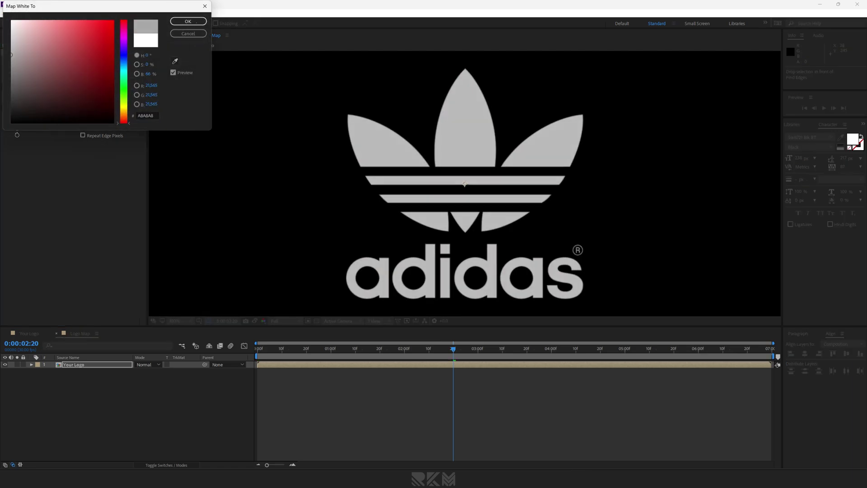
{"action": "left_click", "coordinate": [189, 22]}
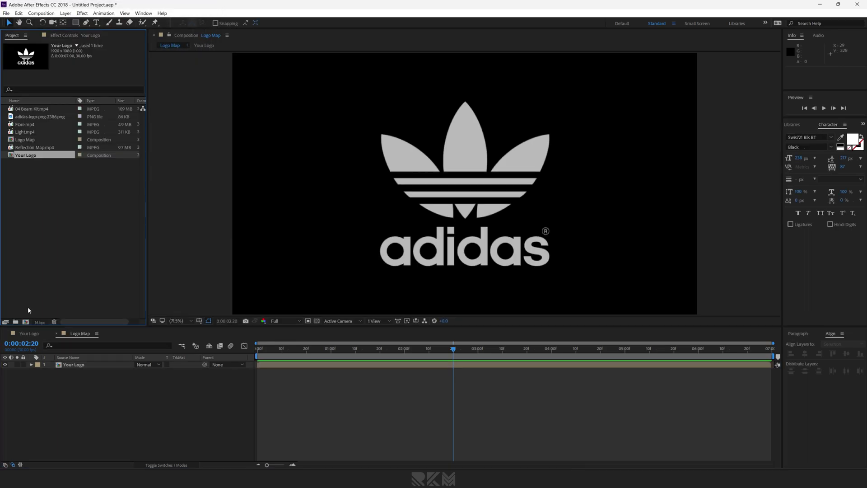
Create a composition named "Logo Color" and add the Logo Map and Your Logo compositions to it as layers.
{"action": "left_click", "coordinate": [26, 320]}
{"action": "type", "text": "Logo Color"}
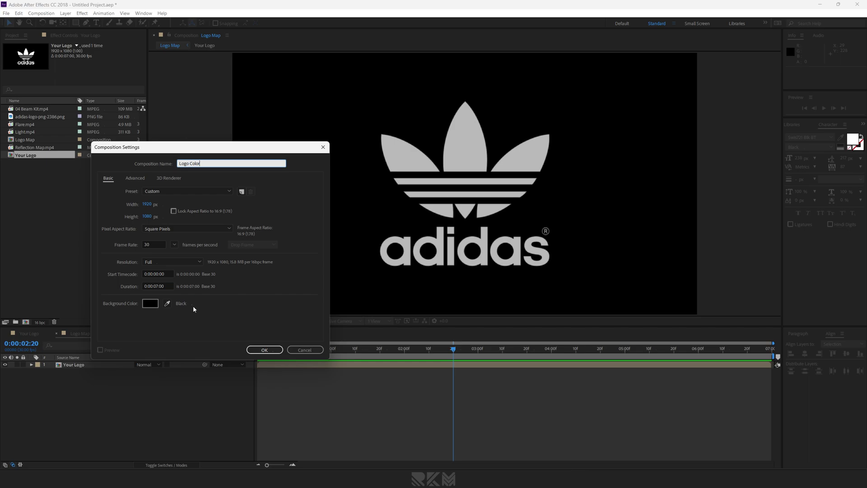
{"action": "left_click", "coordinate": [264, 350]}
{"action": "left_click", "coordinate": [24, 147]}
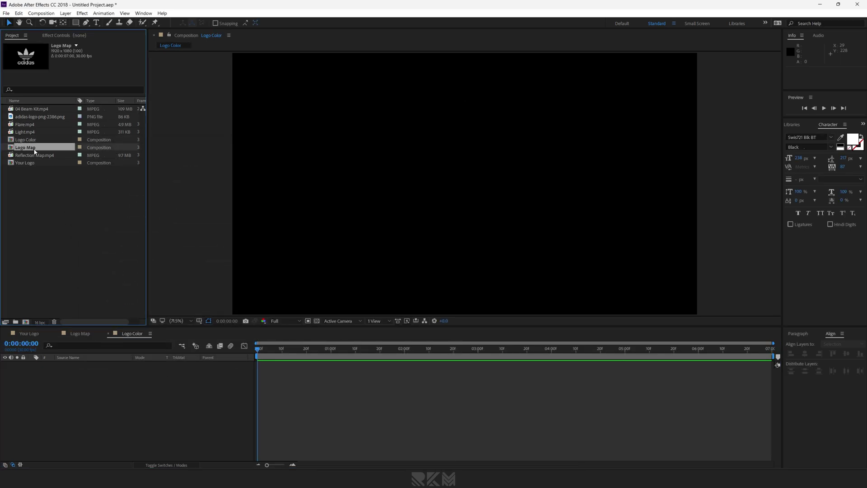
{"action": "left_click", "coordinate": [25, 163], "text": "ctrl"}
{"action": "left_click_drag", "start_coordinate": [25, 162], "coordinate": [109, 390]}
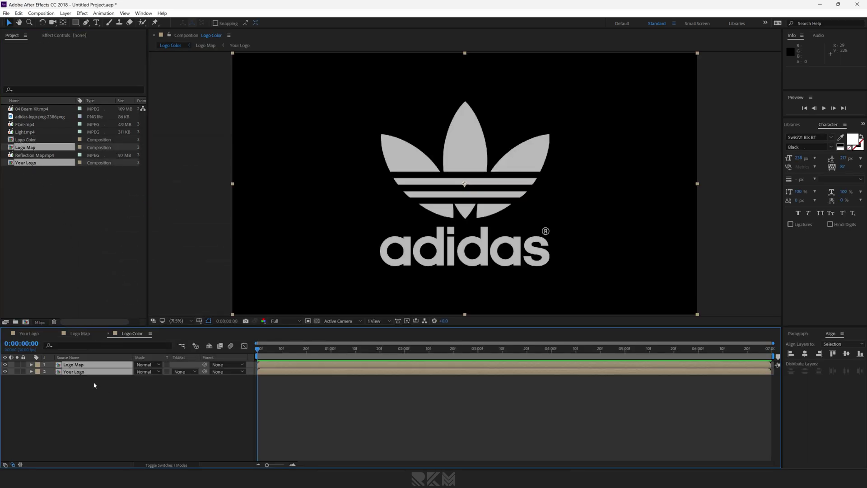
{"action": "left_click", "coordinate": [93, 385]}
Add Reflection Map.mp4 to the Logo Color timeline above the Logo Map layer.
{"action": "left_click", "coordinate": [31, 124]}
{"action": "left_click", "coordinate": [35, 155]}
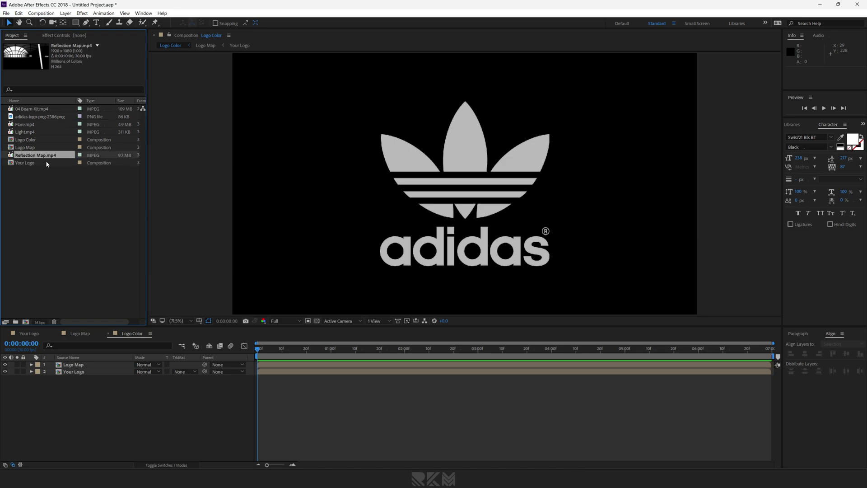
{"action": "left_click_drag", "start_coordinate": [45, 154], "coordinate": [89, 366]}
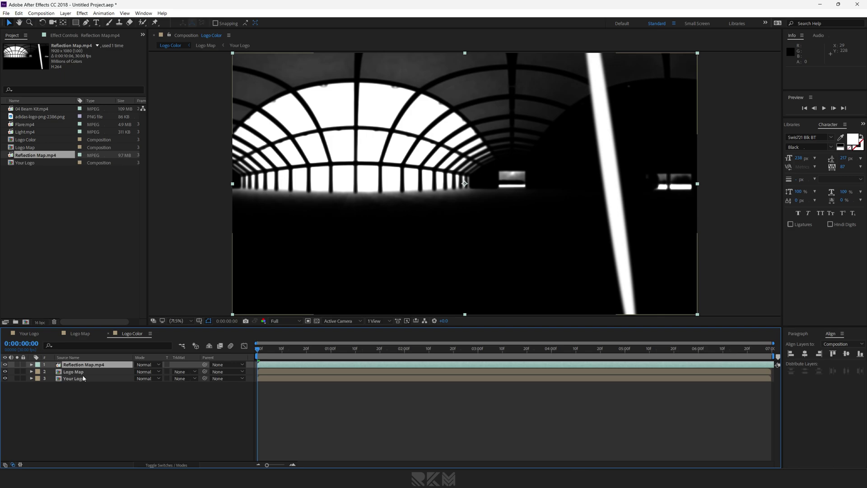
Duplicate the Your Logo layer and move the copy above Reflection Map.mp4.
{"action": "left_click", "coordinate": [84, 377]}
{"action": "key", "text": "ctrl+d"}
{"action": "left_click_drag", "start_coordinate": [85, 378], "coordinate": [85, 361]}
Hide the Logo Map layer and the lower Your Logo layer.
{"action": "left_click", "coordinate": [73, 379]}
{"action": "left_click", "coordinate": [5, 379]}
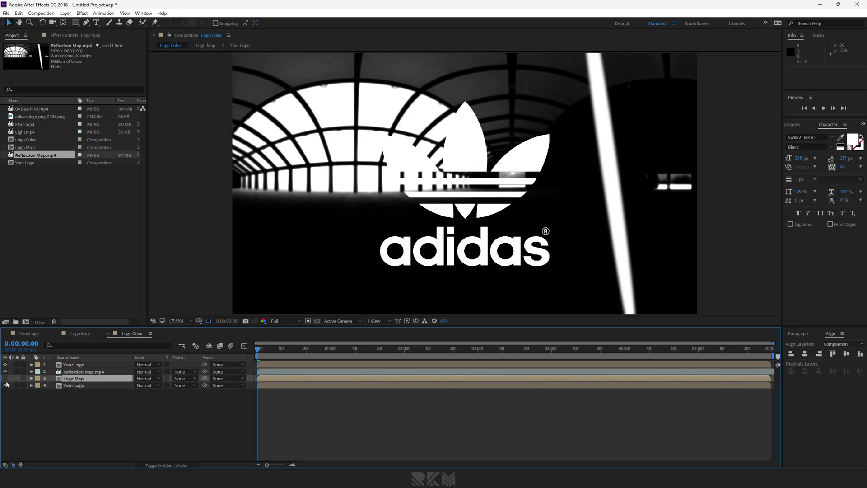
{"action": "left_click", "coordinate": [5, 385]}
Apply the Turbulent Displace effect to the Reflection Map.mp4 layer.
{"action": "left_click", "coordinate": [90, 372]}
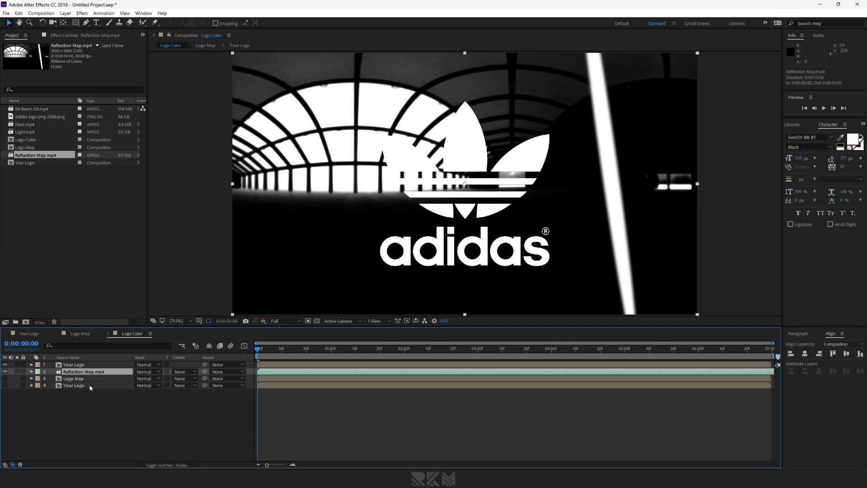
{"action": "left_click", "coordinate": [82, 35]}
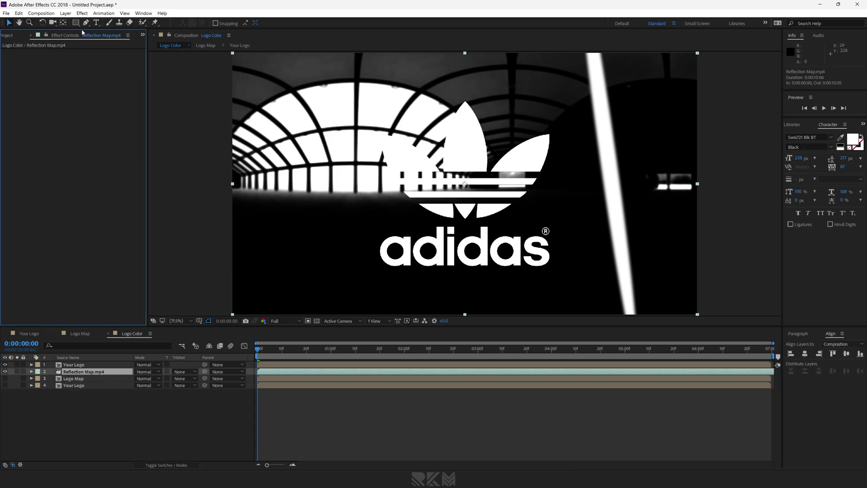
{"action": "left_click", "coordinate": [72, 364]}
{"action": "left_click", "coordinate": [181, 320]}
{"action": "left_click", "coordinate": [184, 330]}
{"action": "left_click", "coordinate": [77, 372]}
{"action": "key", "text": "ctrl+space"}
{"action": "type", "text": "turb"}
{"action": "key", "text": "Return"}
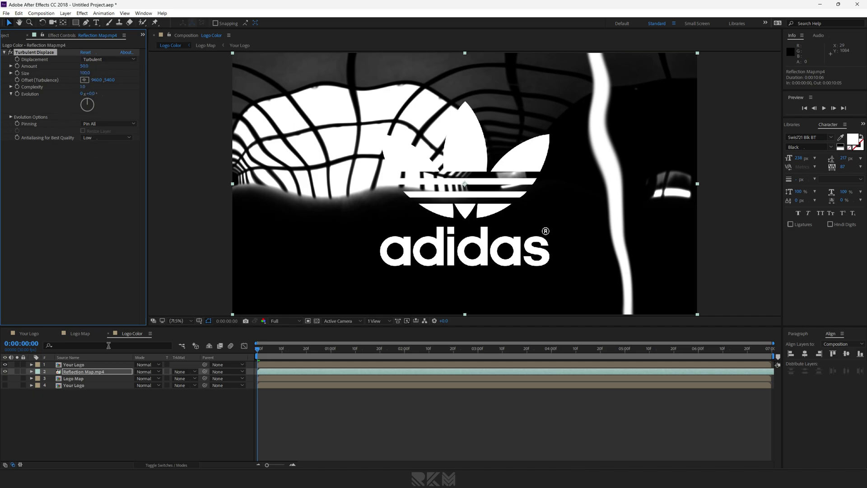
Add the CC Glass effect to Reflection Map.mp4 and use the Logo Map layer as its bump map.
{"action": "key", "text": "ctrl+space"}
{"action": "type", "text": "cc gl"}
{"action": "key", "text": "Return"}
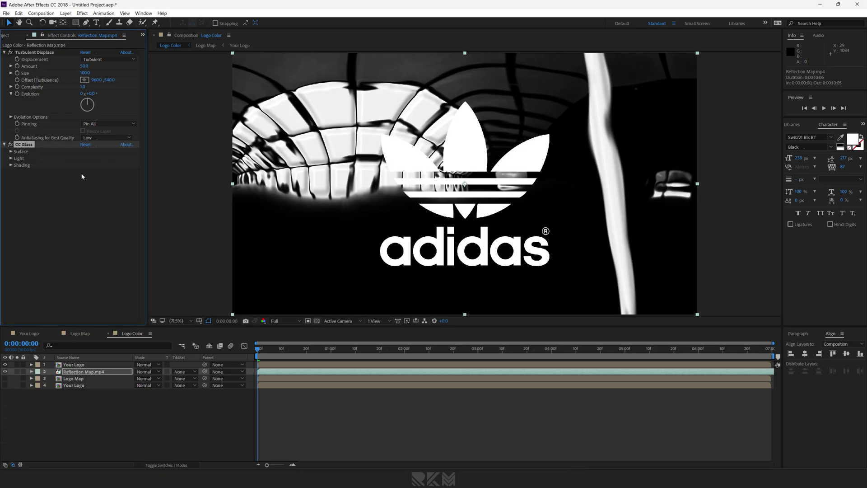
{"action": "left_click", "coordinate": [10, 152]}
{"action": "left_click", "coordinate": [95, 158]}
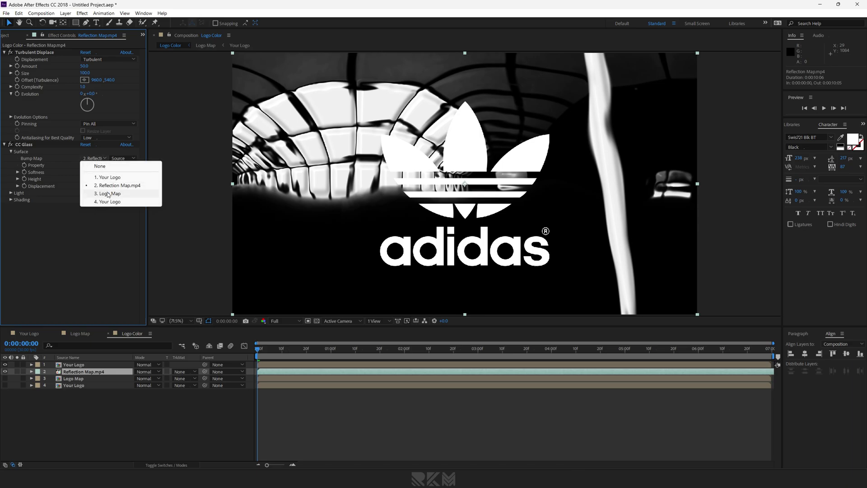
{"action": "left_click", "coordinate": [109, 194]}
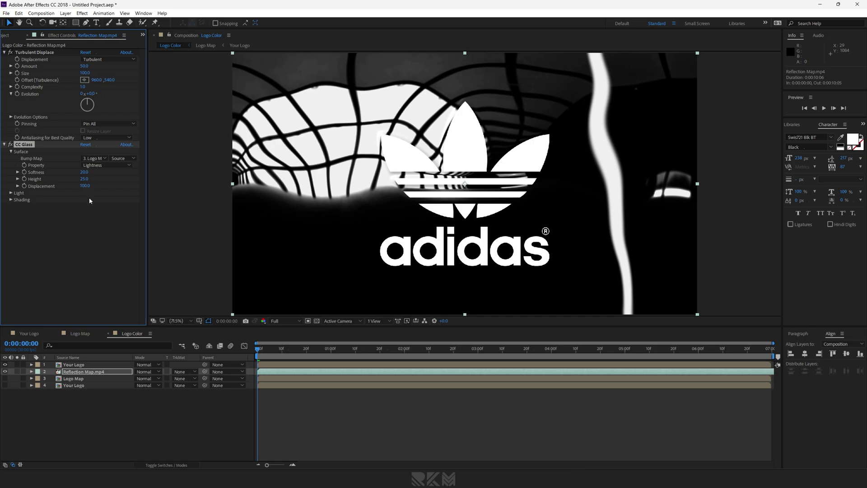
Set the Height of Reflection Map.mp4's CC Glass surface to 20 and its Displacement to 300.
{"action": "left_click", "coordinate": [87, 172]}
{"action": "left_click", "coordinate": [83, 179]}
{"action": "type", "text": "20"}
{"action": "left_click", "coordinate": [94, 222]}
{"action": "left_click", "coordinate": [86, 186]}
{"action": "type", "text": "300"}
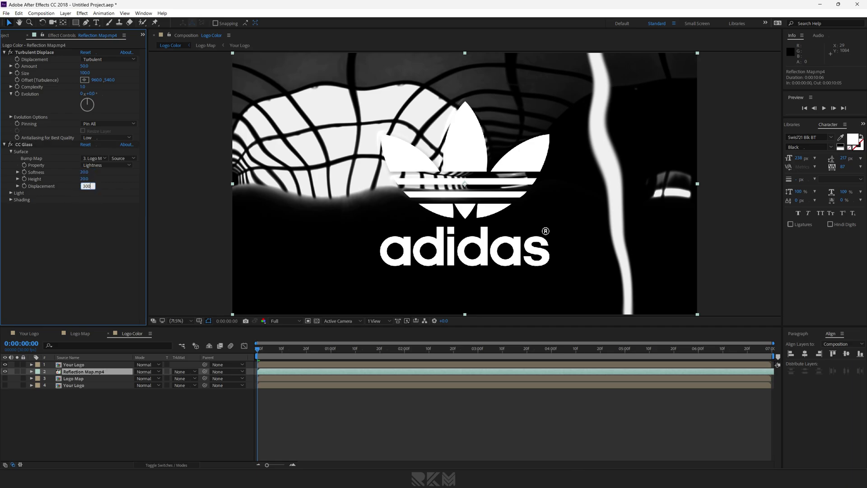
{"action": "left_click", "coordinate": [96, 229]}
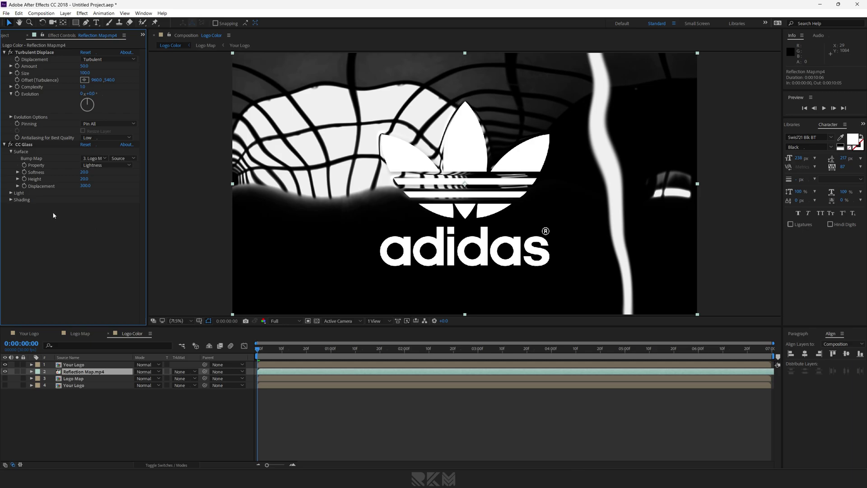
Set Reflection Map.mp4's track matte to Alpha Matte "Your Logo" and preview the result at 0:00:03:05.
{"action": "left_click", "coordinate": [185, 372]}
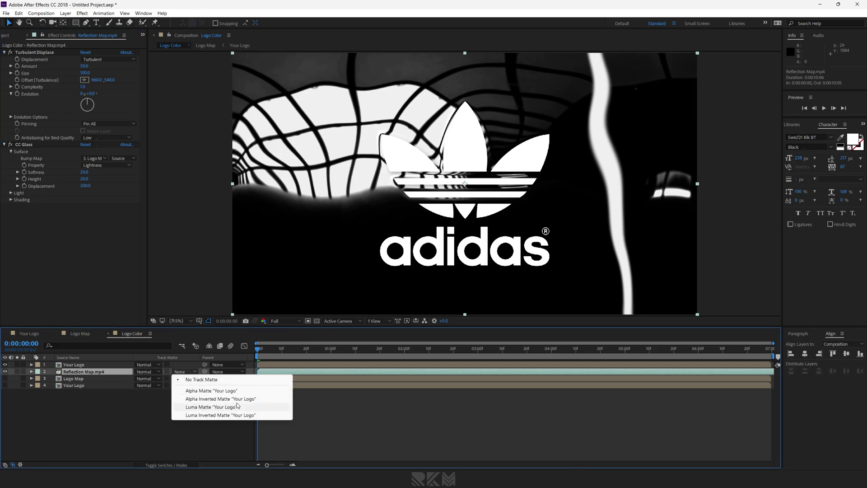
{"action": "left_click", "coordinate": [216, 394]}
{"action": "left_click", "coordinate": [159, 410]}
{"action": "left_click_drag", "start_coordinate": [310, 348], "coordinate": [489, 357]}
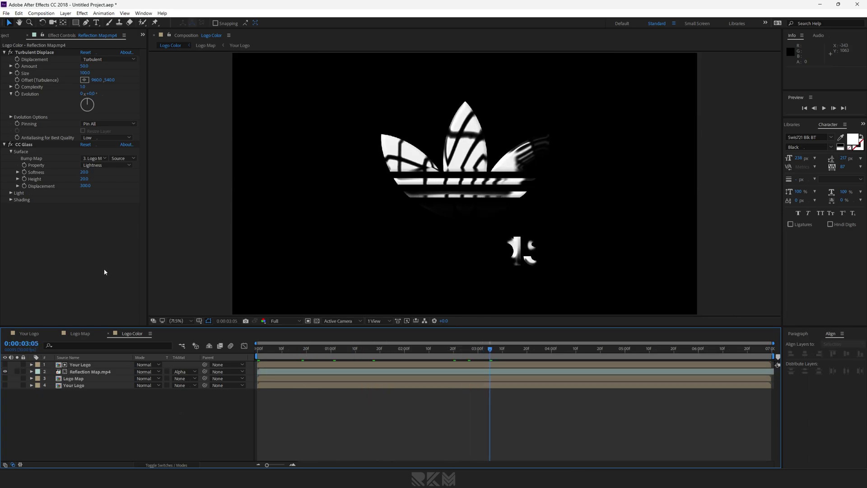
Add an adjustment layer above all layers in the Logo Color composition.
{"action": "right_click", "coordinate": [104, 397]}
{"action": "mouse_move", "coordinate": [135, 316]}
{"action": "left_click", "coordinate": [237, 375]}
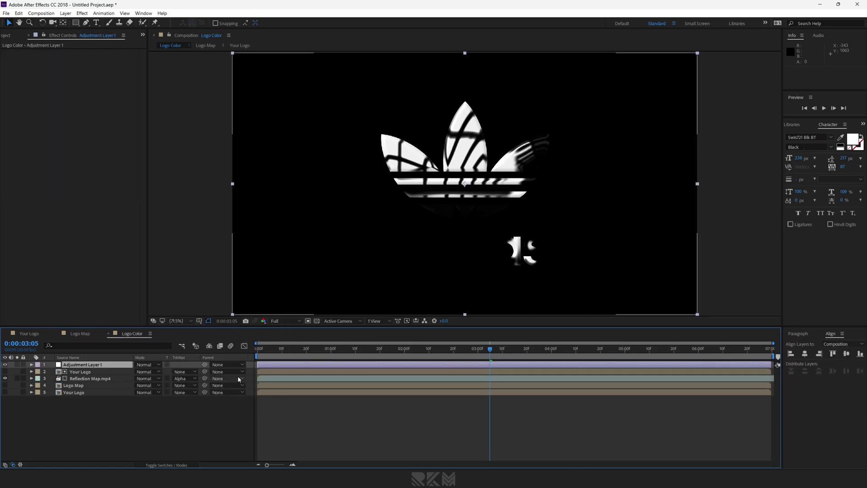
Apply the Exposure effect to the adjustment layer and set its Exposure to 0.1.
{"action": "key", "text": "ctrl+space"}
{"action": "type", "text": "exo"}
{"action": "key", "text": "BackSpace"}
{"action": "key", "text": "BackSpace"}
{"action": "type", "text": "p"}
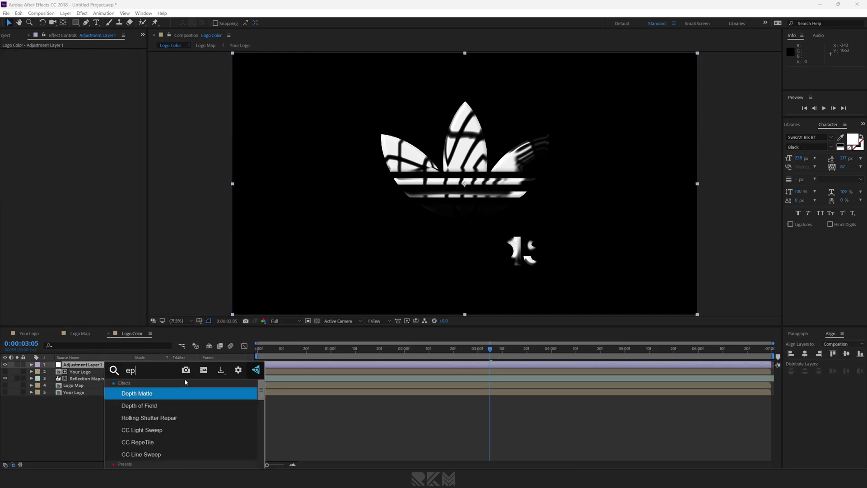
{"action": "key", "text": "BackSpace"}
{"action": "type", "text": "xp"}
{"action": "key", "text": "Return"}
{"action": "left_click", "coordinate": [85, 73]}
{"action": "type", "text": "0.1"}
{"action": "key", "text": "Return"}
{"action": "left_click", "coordinate": [45, 191]}
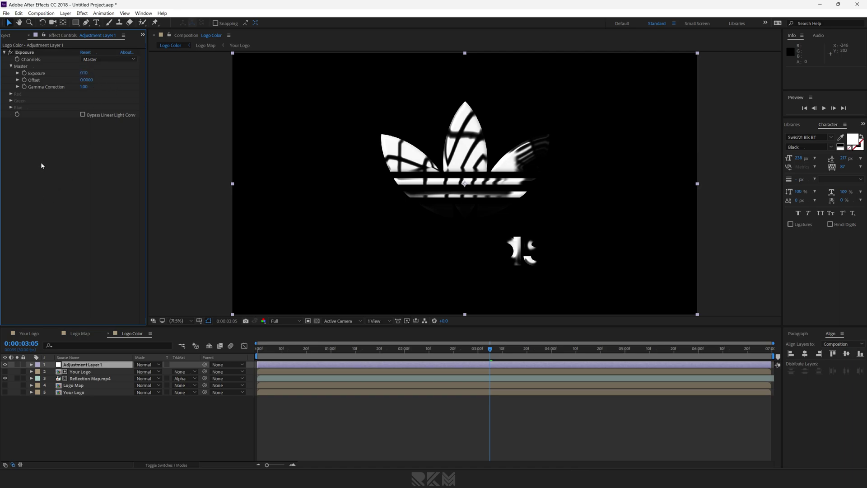
Apply CC Toner to the adjustment layer and place Exposure below it in the effect order.
{"action": "key", "text": "ctrl+space"}
{"action": "type", "text": "cc toner"}
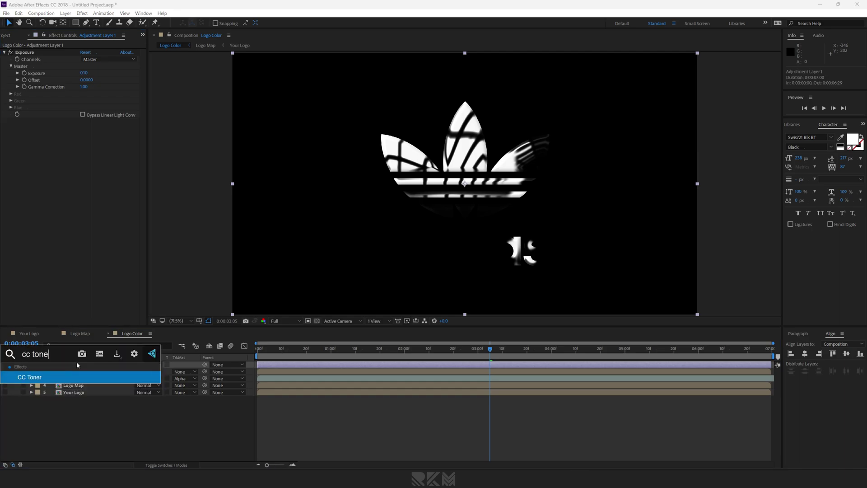
{"action": "key", "text": "Return"}
{"action": "left_click_drag", "start_coordinate": [26, 52], "coordinate": [25, 131]}
{"action": "left_click", "coordinate": [27, 53]}
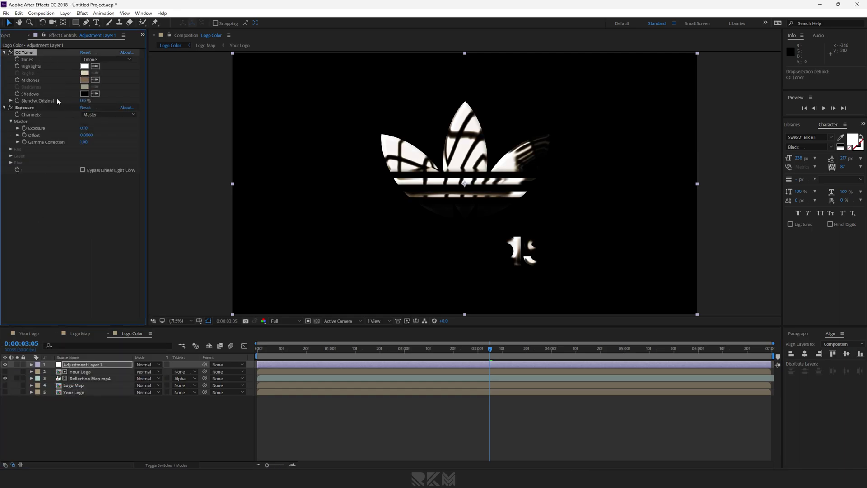
Set CC Toner's Highlights to orange and its Midtones to a darker golden orange.
{"action": "left_click", "coordinate": [84, 66]}
{"action": "left_click_drag", "start_coordinate": [91, 45], "coordinate": [113, 12]}
{"action": "left_click_drag", "start_coordinate": [124, 120], "coordinate": [127, 113]}
{"action": "left_click", "coordinate": [188, 21]}
{"action": "left_click", "coordinate": [84, 80]}
{"action": "left_click", "coordinate": [101, 49]}
{"action": "left_click", "coordinate": [124, 112]}
{"action": "left_click", "coordinate": [96, 39]}
{"action": "left_click", "coordinate": [187, 21]}
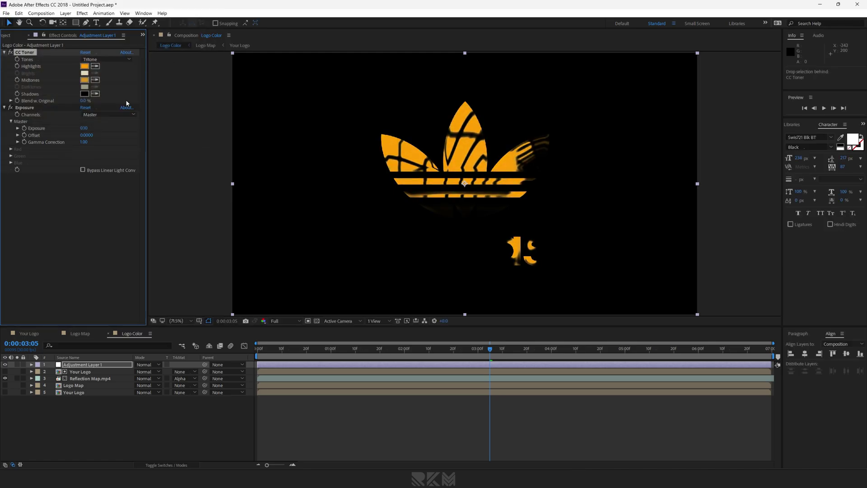
Refine CC Toner's Midtones, Shadows and Highlights to a golden yellow look with dark brown shadows.
{"action": "left_click", "coordinate": [85, 80]}
{"action": "mouse_move", "coordinate": [124, 121]}
{"action": "left_mouse_down"}
{"action": "mouse_move", "coordinate": [128, 111]}
{"action": "mouse_move", "coordinate": [89, 105]}
{"action": "mouse_move", "coordinate": [130, 109]}
{"action": "left_mouse_up"}
{"action": "key", "text": "Escape"}
{"action": "left_click", "coordinate": [95, 94]}
{"action": "left_click", "coordinate": [84, 66]}
{"action": "left_click", "coordinate": [84, 93]}
{"action": "key", "text": "Return"}
{"action": "left_click", "coordinate": [84, 66]}
{"action": "left_click", "coordinate": [188, 21]}
{"action": "left_click", "coordinate": [84, 80]}
{"action": "left_click", "coordinate": [188, 21]}
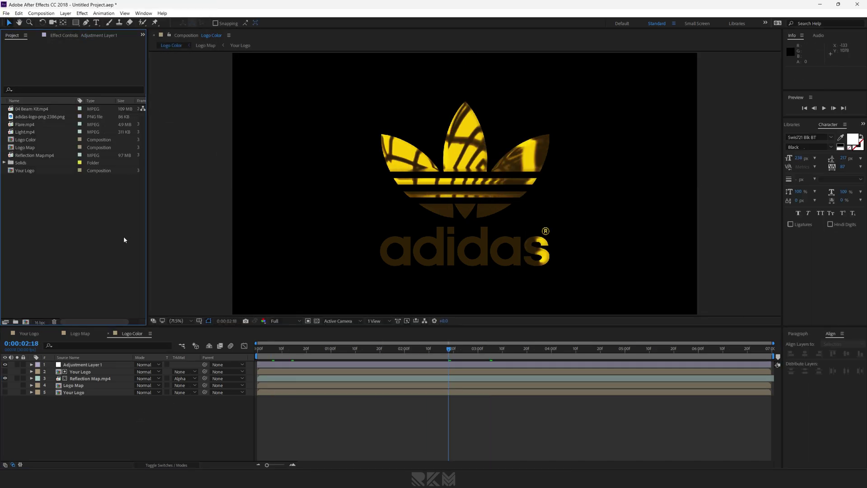
Create a 1920 x 1080, 7-second composition named "Logo Fade".
{"action": "left_click", "coordinate": [26, 322]}
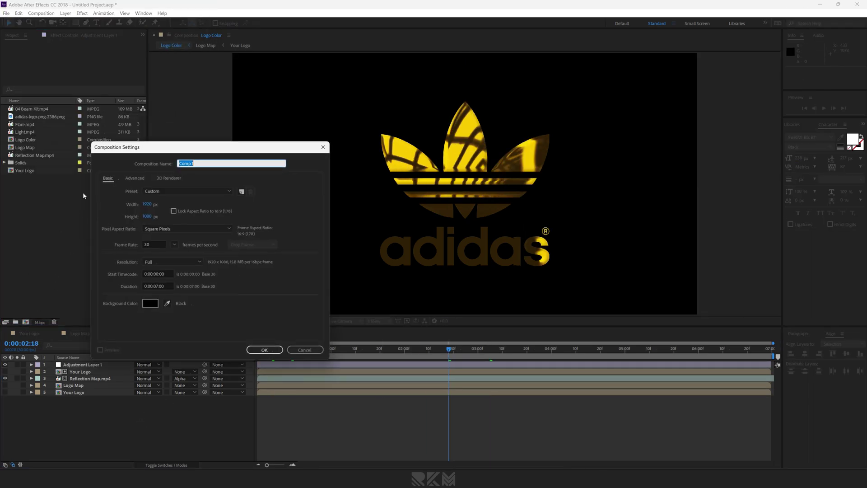
{"action": "type", "text": "Logo Fade"}
{"action": "key", "text": "Return"}
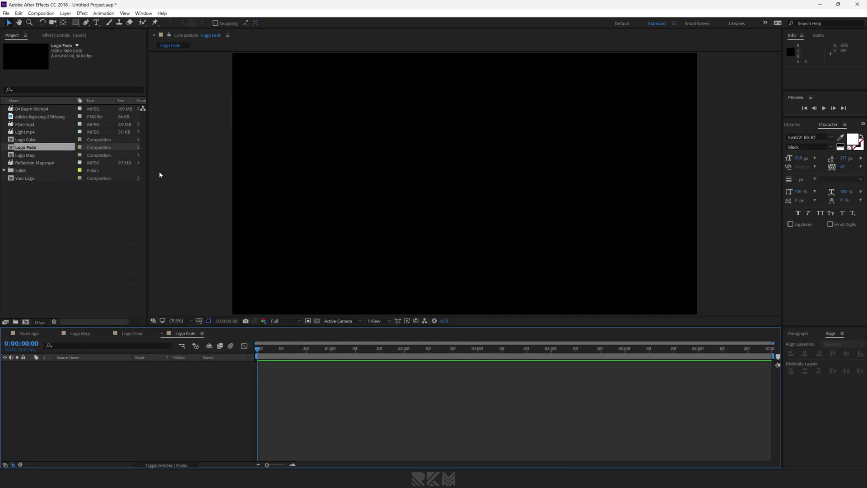
Add the Logo Map and Your Logo compositions to the Logo Fade timeline with Your Logo on top.
{"action": "left_click", "coordinate": [28, 140]}
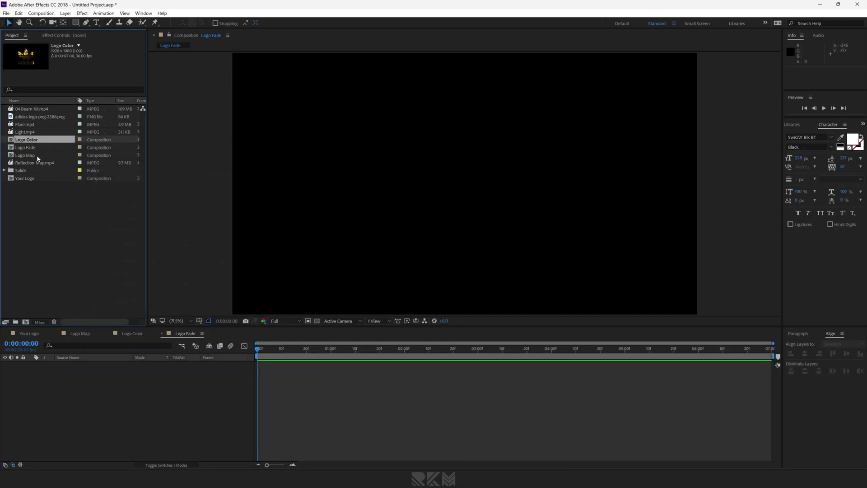
{"action": "left_click", "coordinate": [25, 155]}
{"action": "left_click", "coordinate": [28, 180], "text": "ctrl"}
{"action": "left_click_drag", "start_coordinate": [28, 181], "coordinate": [80, 373]}
{"action": "left_click", "coordinate": [103, 387]}
Apply CC Glass to the Your Logo layer in Logo Fade with Logo Map as its bump map.
{"action": "left_click", "coordinate": [83, 364]}
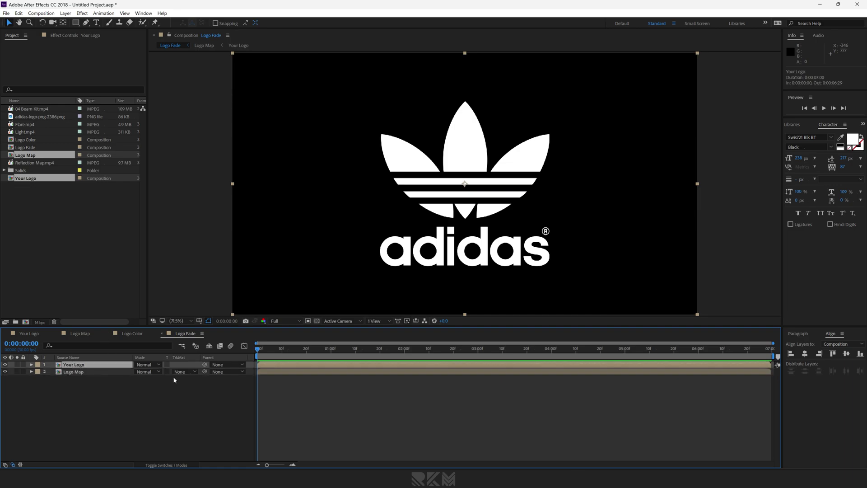
{"action": "left_click", "coordinate": [71, 35]}
{"action": "key", "text": "ctrl+space"}
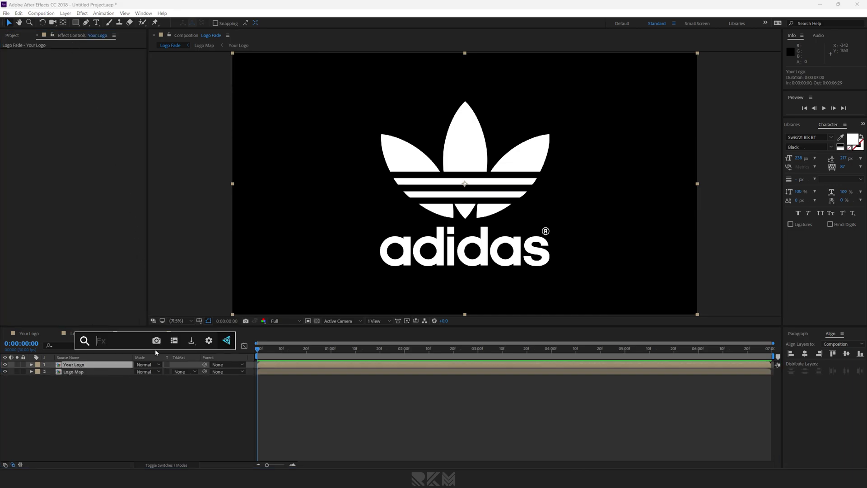
{"action": "type", "text": "cc glass"}
{"action": "key", "text": "Return"}
{"action": "left_click", "coordinate": [10, 59]}
{"action": "left_click", "coordinate": [94, 66]}
{"action": "left_click", "coordinate": [88, 91]}
Set both Softness and Height of Your Logo's CC Glass surface to 0.
{"action": "left_click", "coordinate": [84, 81]}
{"action": "type", "text": "0"}
{"action": "key", "text": "Return"}
{"action": "key", "text": "Return"}
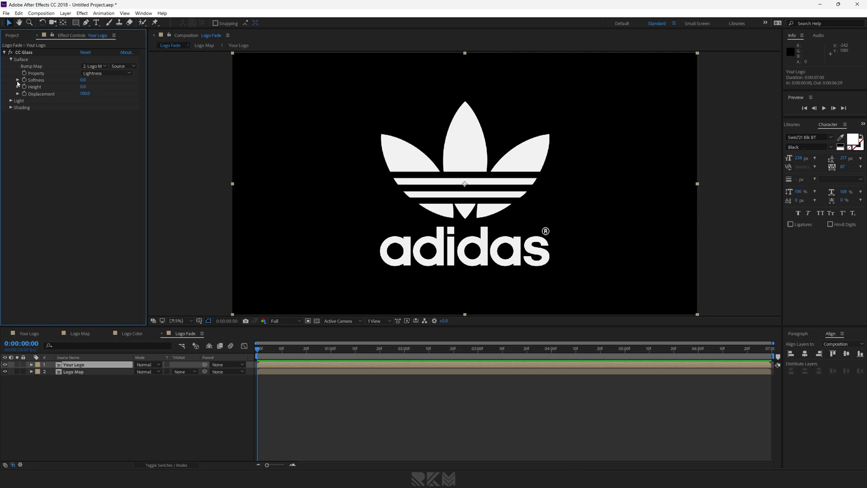
Expand CC Glass's Light and Shading settings and hide the Logo Map layer.
{"action": "left_click", "coordinate": [12, 101]}
{"action": "left_click", "coordinate": [12, 156]}
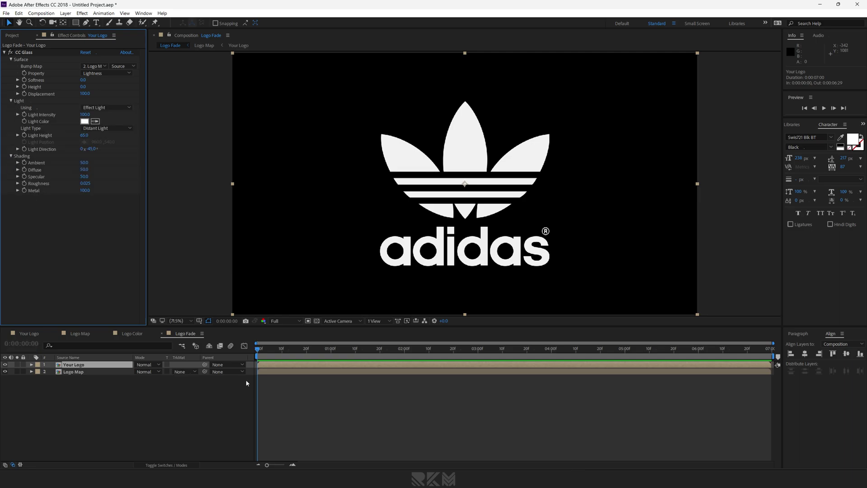
{"action": "left_click", "coordinate": [7, 374]}
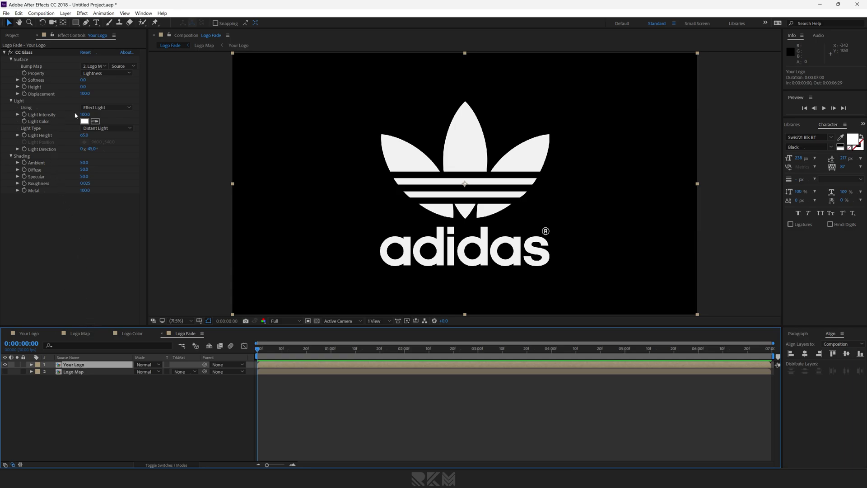
In CC Glass, set Light Intensity to 0, Roughness to 0.001 and the light type to Point Light.
{"action": "left_click_drag", "start_coordinate": [84, 117], "coordinate": [89, 145]}
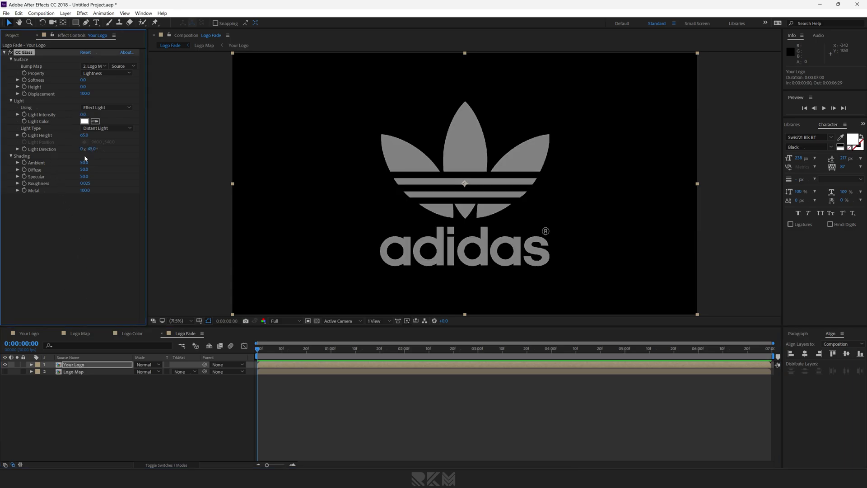
{"action": "type", "text": "0.001"}
{"action": "key", "text": "Return"}
{"action": "left_click", "coordinate": [106, 128]}
{"action": "left_click", "coordinate": [106, 144]}
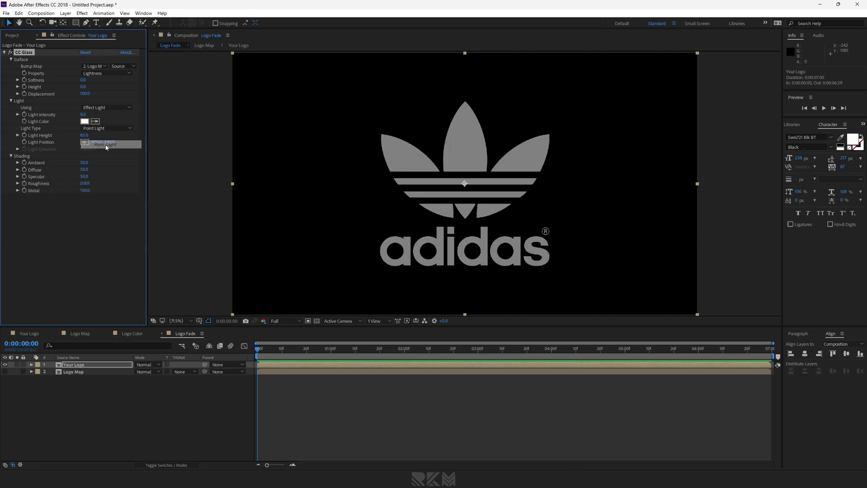
Set Light Position to 1547, 540, and keyframe Light Intensity, Light Position and Roughness at 0:00:00:00, revealing the keyframes in the timeline.
{"action": "left_click_drag", "start_coordinate": [104, 142], "coordinate": [247, 154]}
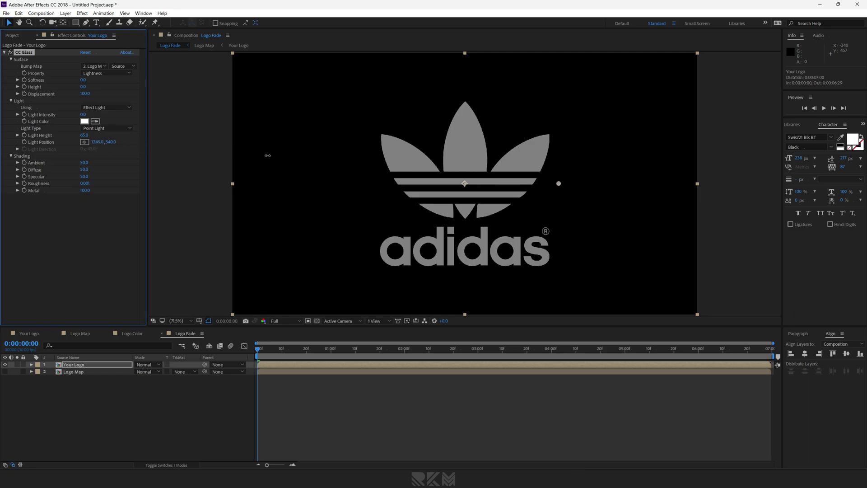
{"action": "left_click_drag", "start_coordinate": [164, 160], "coordinate": [114, 149]}
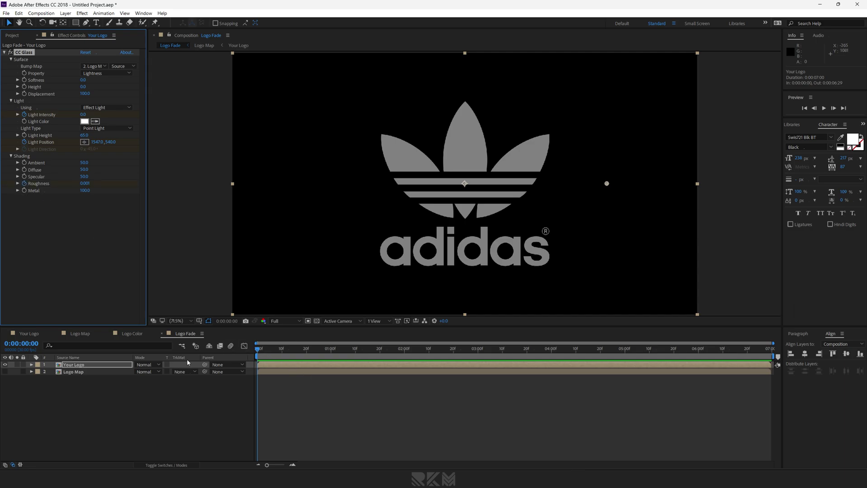
{"action": "left_click", "coordinate": [77, 364]}
{"action": "key", "text": "u"}
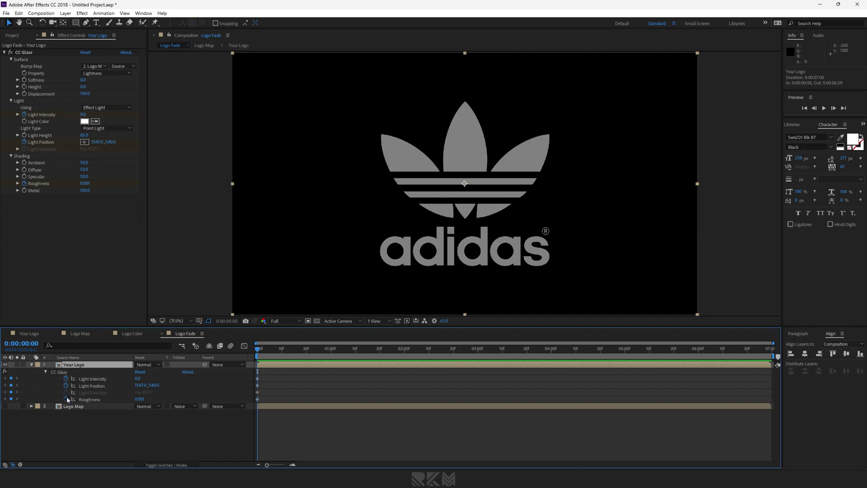
Add a Light Intensity keyframe of 40 at 0:00:00:08.
{"action": "left_click_drag", "start_coordinate": [259, 349], "coordinate": [277, 351]}
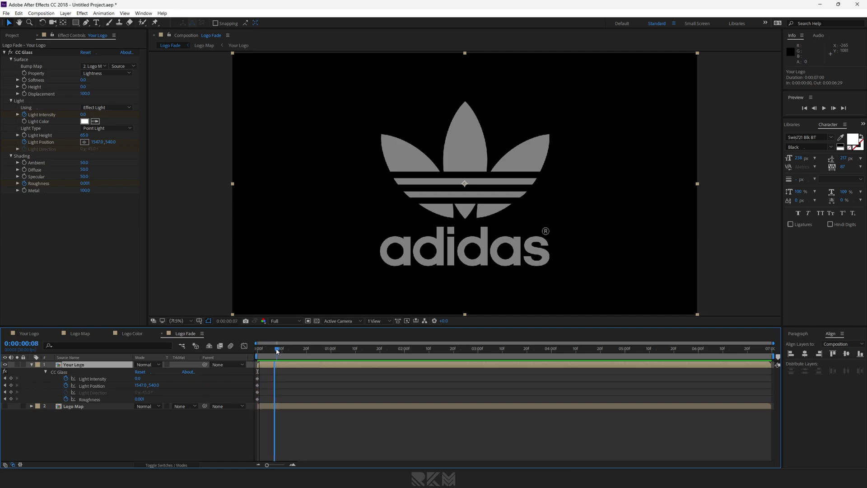
{"action": "left_click", "coordinate": [83, 114]}
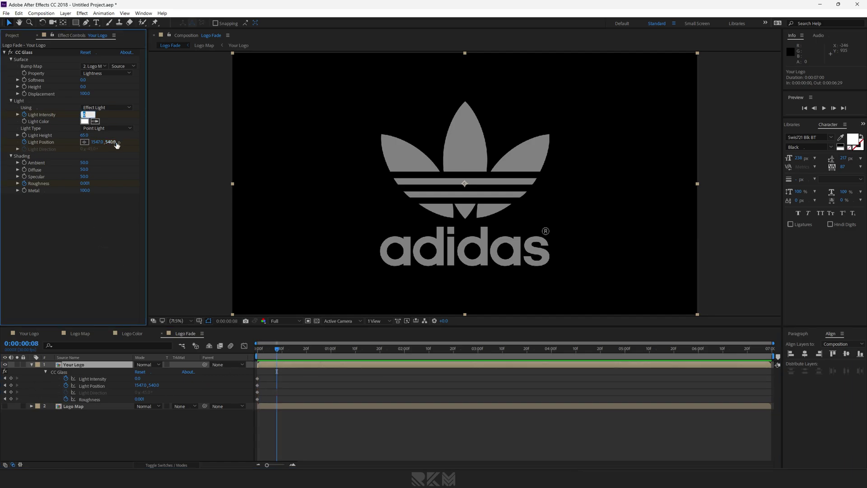
{"action": "key", "text": "Return"}
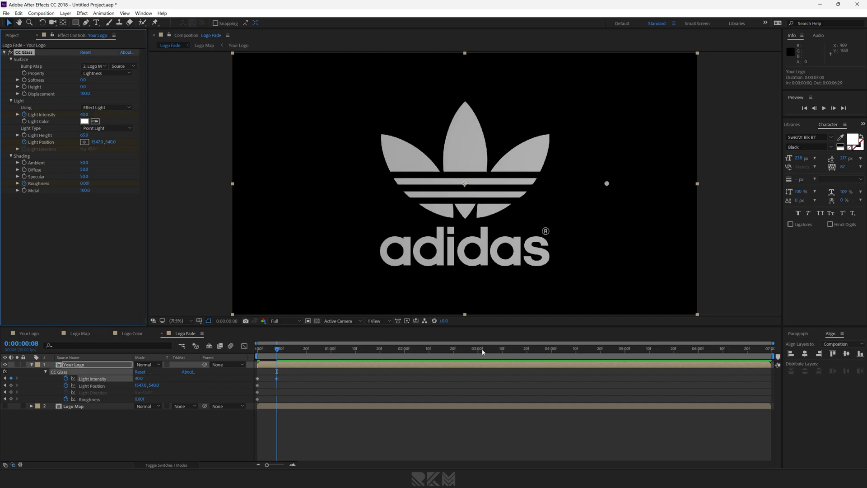
Add a Light Intensity keyframe of 300 at 0:00:04:07.
{"action": "left_click_drag", "start_coordinate": [483, 352], "coordinate": [570, 355]}
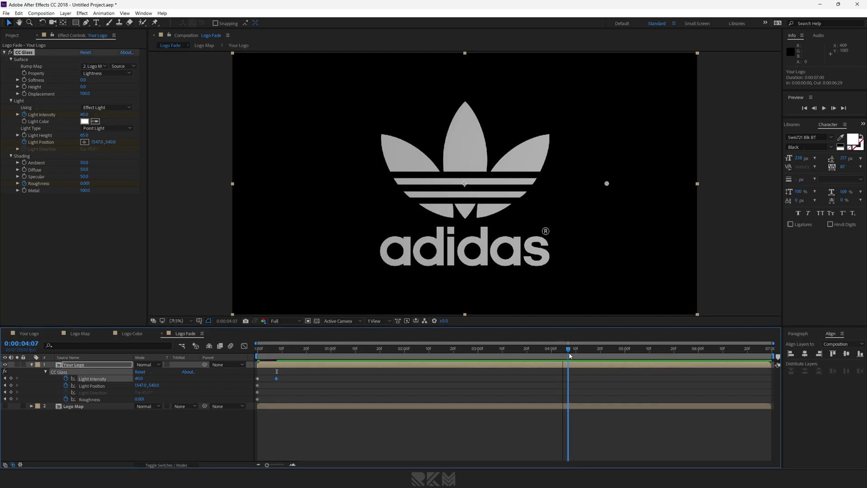
{"action": "left_click", "coordinate": [85, 115]}
{"action": "type", "text": "300"}
{"action": "key", "text": "Return"}
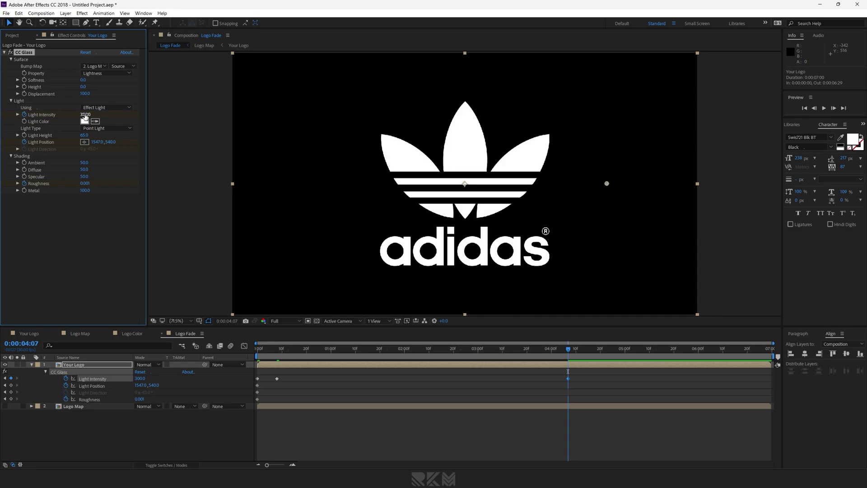
Keyframe a higher Roughness and a Light Position moved horizontally toward the logo's centre at 0:00:04:07, and preview the fade.
{"action": "left_click_drag", "start_coordinate": [85, 184], "coordinate": [224, 187]}
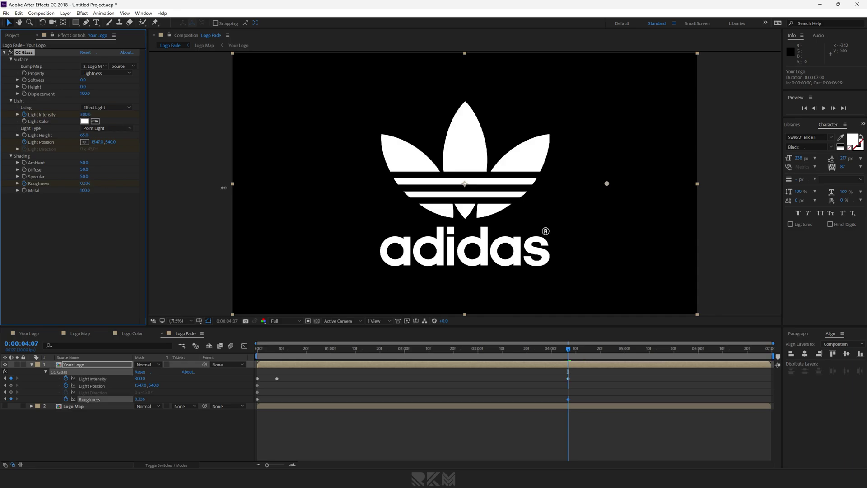
{"action": "left_click_drag", "start_coordinate": [103, 145], "coordinate": [86, 142]}
{"action": "left_click", "coordinate": [180, 397]}
{"action": "key", "text": "space"}
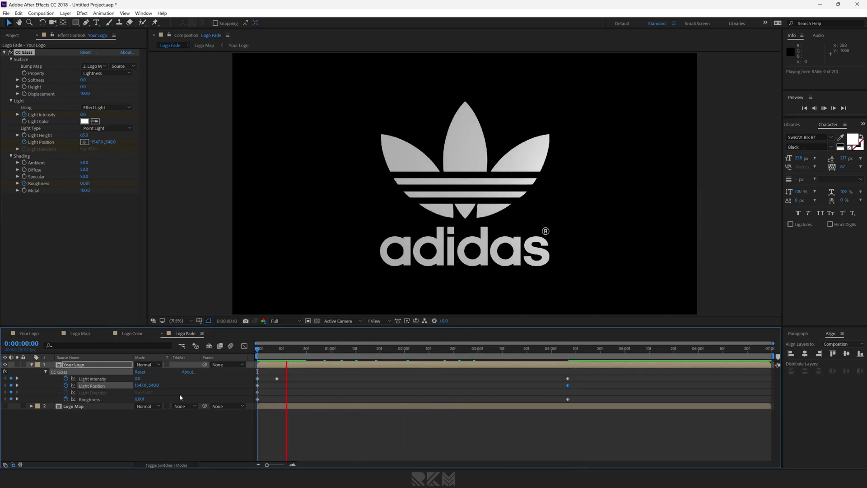
{"action": "key", "text": "space"}
Set CC Glass Ambient and Diffuse to 0 and preview the logo fade.
{"action": "left_click_drag", "start_coordinate": [84, 163], "coordinate": [48, 174]}
{"action": "left_click", "coordinate": [264, 357]}
{"action": "key", "text": "space"}
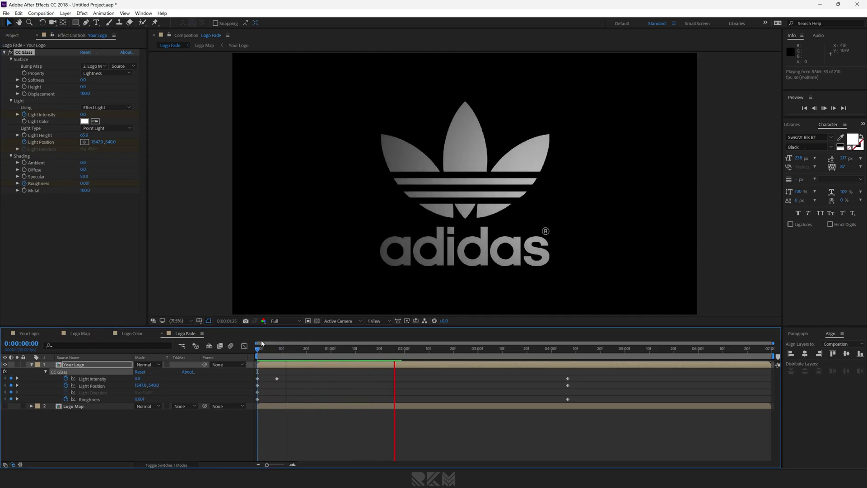
{"action": "left_click_drag", "start_coordinate": [542, 353], "coordinate": [451, 352]}
Create a new 1920 x 1080, 30 fps, seven-second composition named Render Comp.
{"action": "left_click", "coordinate": [16, 37]}
{"action": "left_click", "coordinate": [25, 322]}
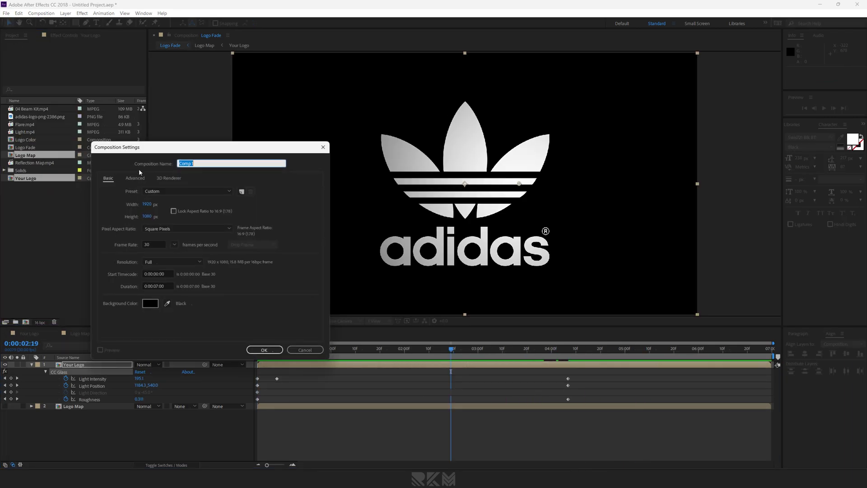
{"action": "type", "text": "Render Comp"}
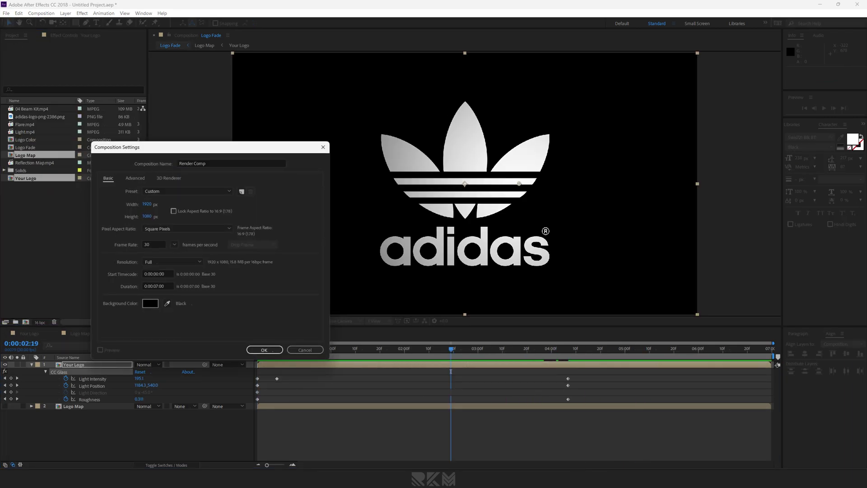
{"action": "key", "text": "Return"}
Add a black solid named BG to Render Comp.
{"action": "right_click", "coordinate": [101, 400]}
{"action": "mouse_move", "coordinate": [143, 319]}
{"action": "left_click", "coordinate": [217, 338]}
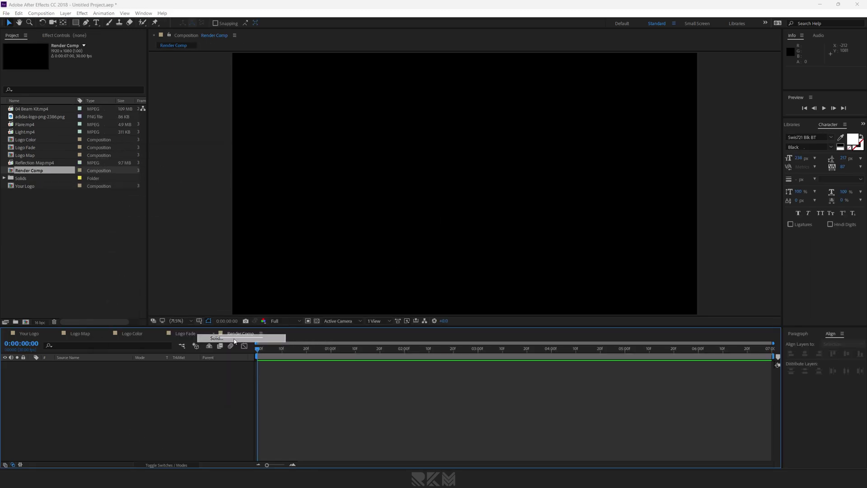
{"action": "type", "text": "BG"}
{"action": "left_click", "coordinate": [126, 165]}
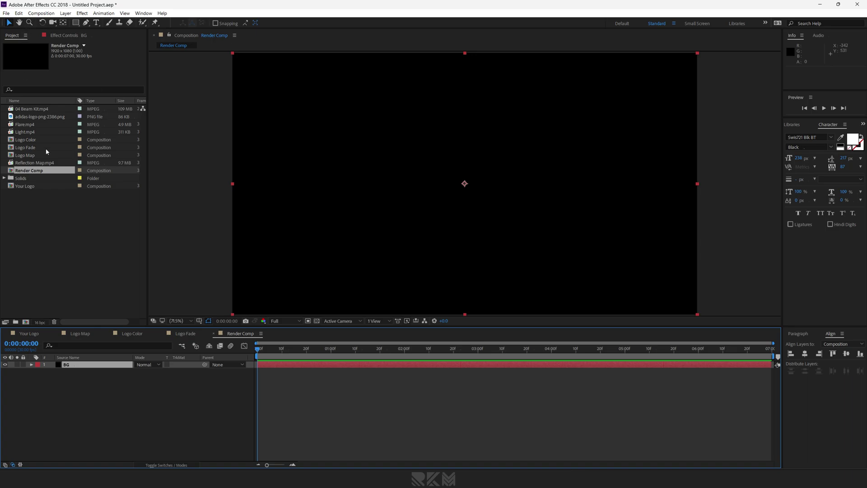
Add the Logo Color and Logo Fade compositions above the BG layer.
{"action": "left_click", "coordinate": [31, 141]}
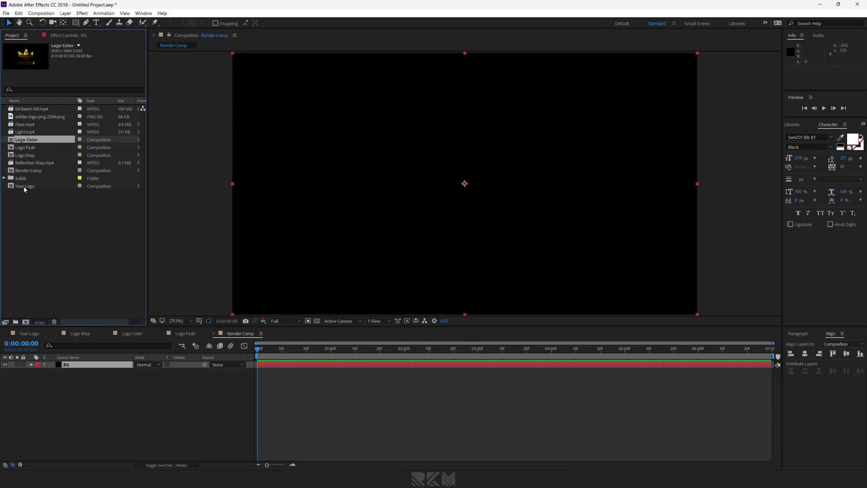
{"action": "left_click", "coordinate": [25, 147], "text": "ctrl"}
{"action": "left_click_drag", "start_coordinate": [26, 147], "coordinate": [102, 364]}
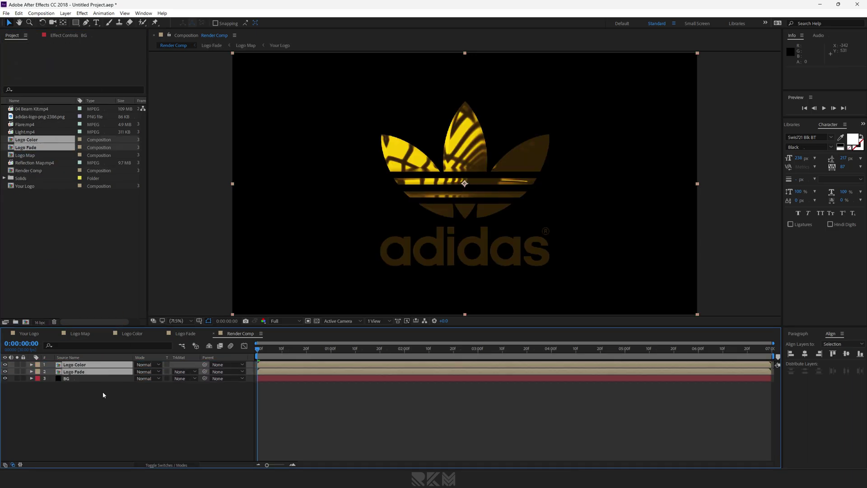
Place Logo Fade above Logo Color and set Logo Color's track matte to Luma Matte "Logo Fade".
{"action": "left_click", "coordinate": [98, 389]}
{"action": "left_click", "coordinate": [88, 371]}
{"action": "left_click_drag", "start_coordinate": [91, 366], "coordinate": [86, 375]}
{"action": "left_click", "coordinate": [184, 372]}
{"action": "left_click", "coordinate": [189, 378]}
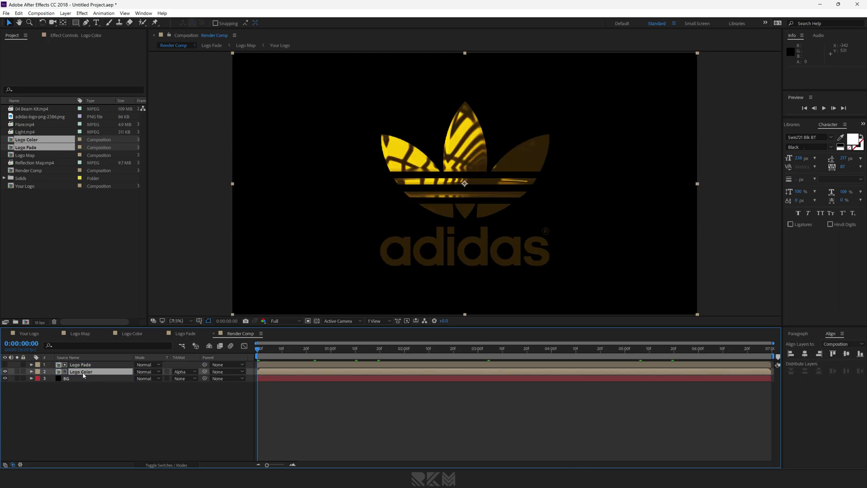
{"action": "left_click", "coordinate": [186, 372]}
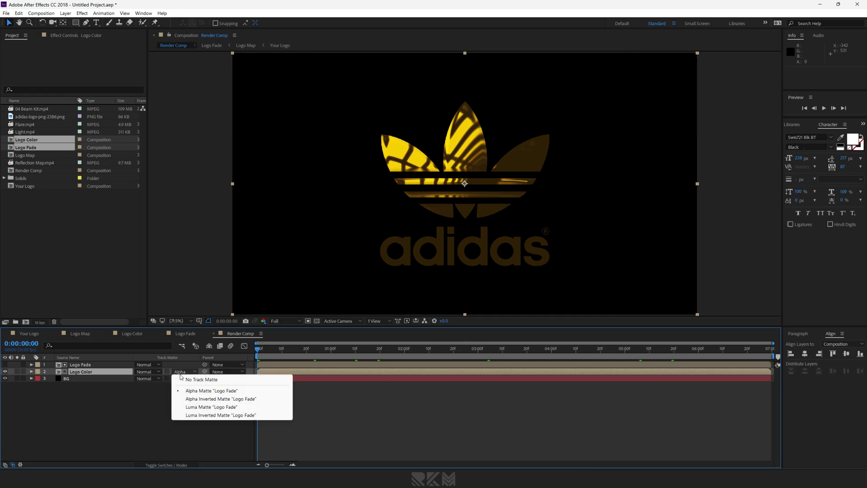
{"action": "left_click", "coordinate": [207, 409]}
{"action": "left_click_drag", "start_coordinate": [281, 350], "coordinate": [600, 357]}
{"action": "left_click", "coordinate": [288, 321]}
{"action": "left_click", "coordinate": [290, 364]}
Apply the CC Blobbylize effect to the Reflection Map.mp4 layer in the Logo Color composition.
{"action": "left_click", "coordinate": [131, 334]}
{"action": "left_click_drag", "start_coordinate": [316, 351], "coordinate": [522, 358]}
{"action": "left_click", "coordinate": [80, 385]}
{"action": "left_click", "coordinate": [83, 392]}
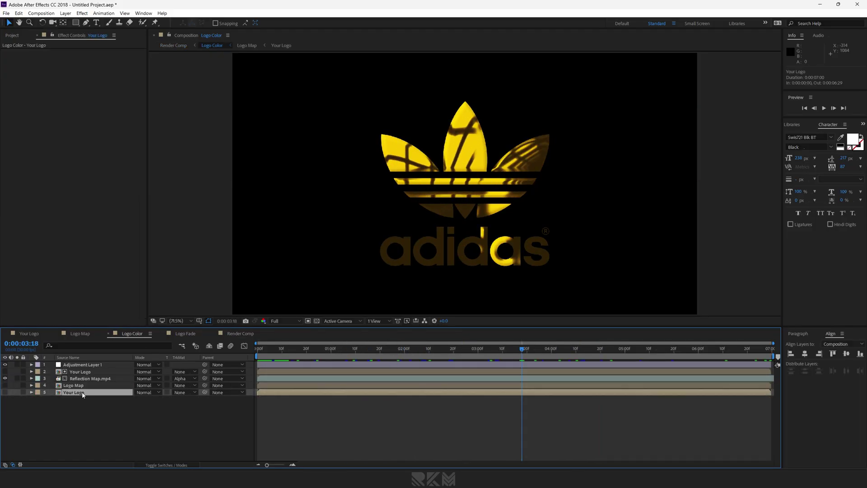
{"action": "left_click", "coordinate": [85, 385]}
{"action": "left_click", "coordinate": [87, 379]}
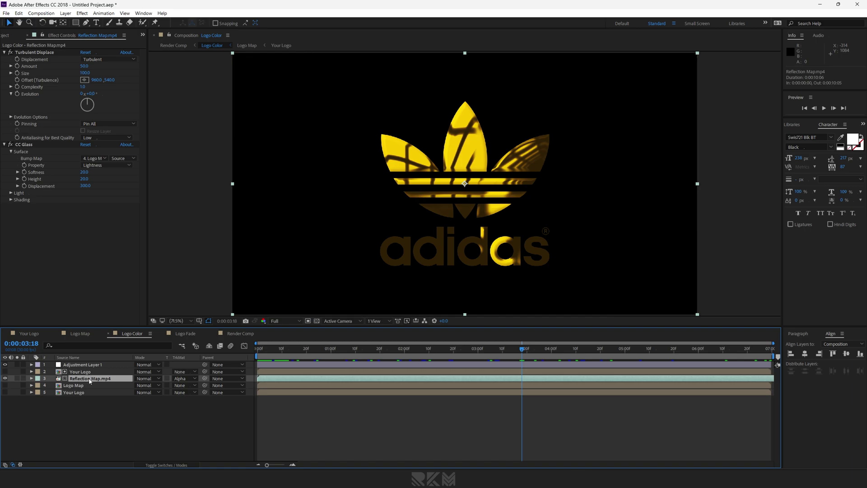
{"action": "key", "text": "ctrl+space"}
{"action": "type", "text": "cc bl"}
{"action": "key", "text": "Return"}
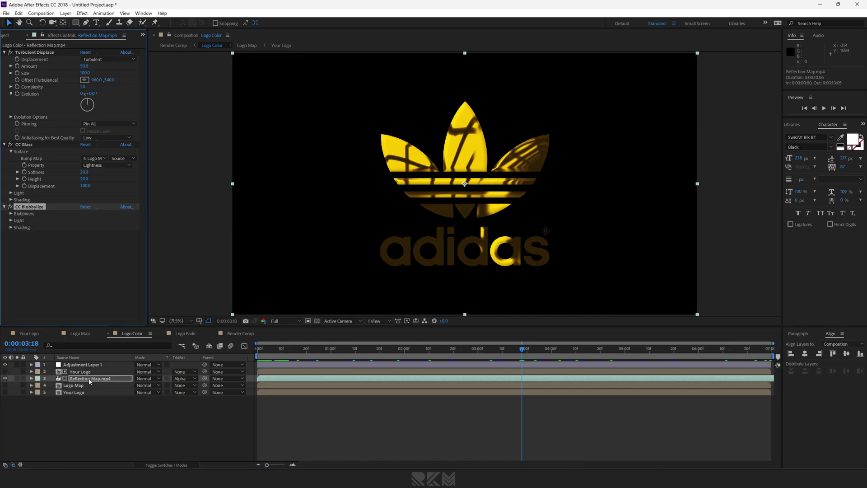
In CC Blobbylize, set Softness to 10, Cut Away to 0 and the Blob Layer to Logo Map.
{"action": "left_click", "coordinate": [11, 213]}
{"action": "type", "text": "10"}
{"action": "key", "text": "Return"}
{"action": "left_click", "coordinate": [86, 241]}
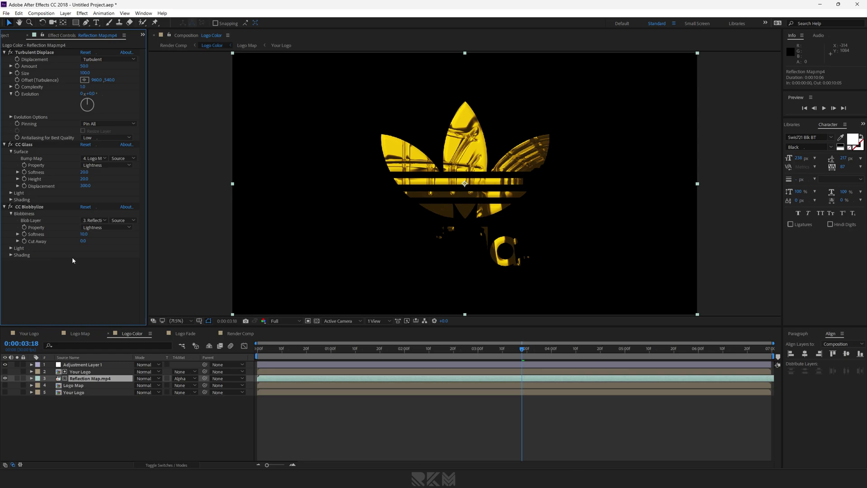
{"action": "left_click", "coordinate": [94, 220]}
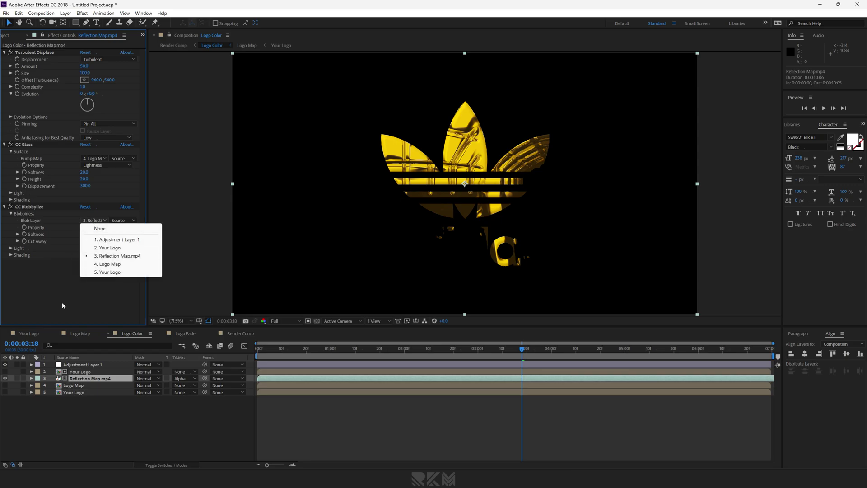
{"action": "left_click", "coordinate": [62, 304]}
{"action": "left_click", "coordinate": [95, 221]}
{"action": "left_click", "coordinate": [101, 269]}
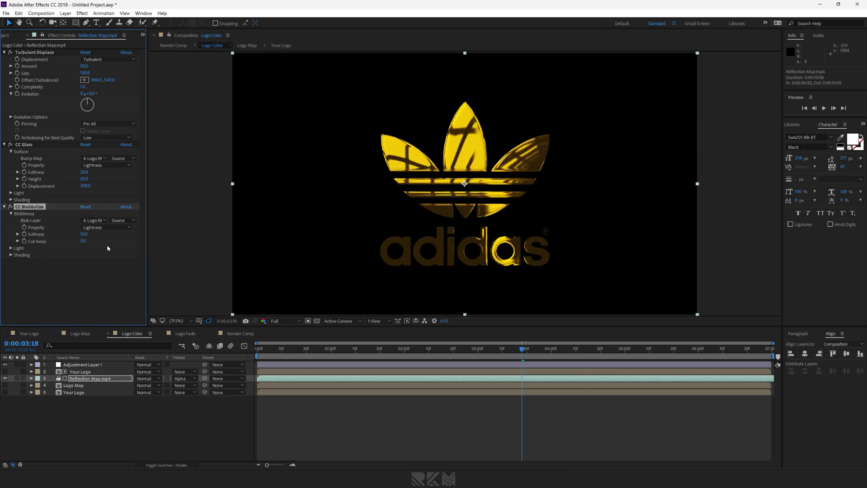
Set CC Blobbylize's shading to Ambient 10, Diffuse 10 and Roughness 0.5.
{"action": "left_click", "coordinate": [11, 255]}
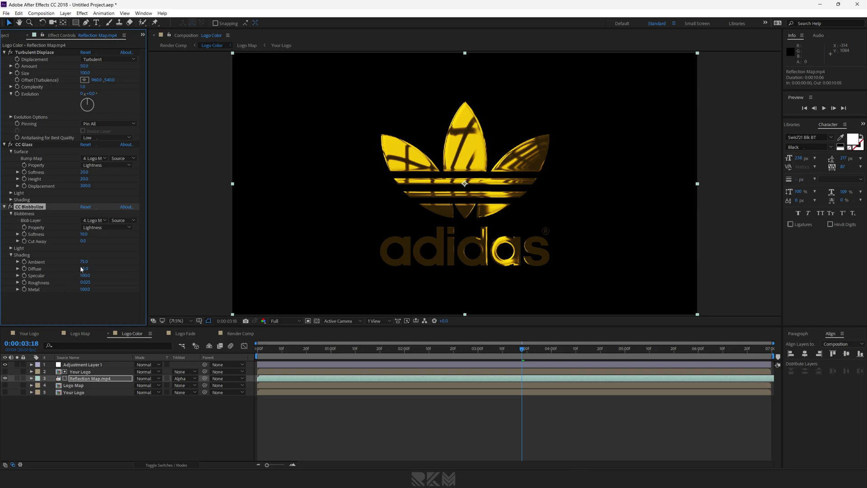
{"action": "type", "text": "10"}
{"action": "key", "text": "Return"}
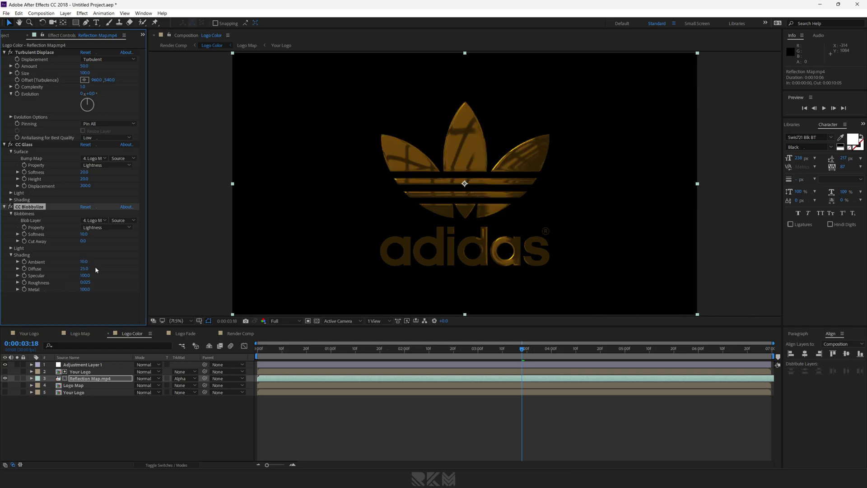
{"action": "type", "text": "10"}
{"action": "key", "text": "Return"}
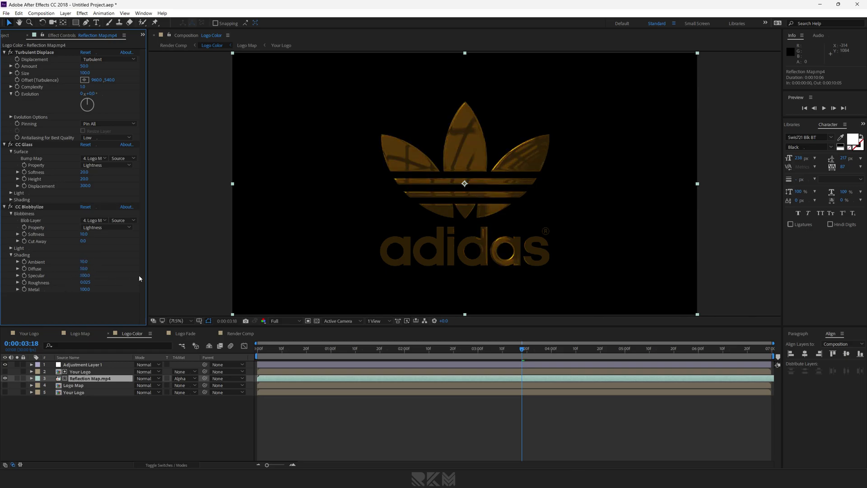
{"action": "left_click", "coordinate": [85, 277]}
{"action": "type", "text": ".5"}
{"action": "key", "text": "Return"}
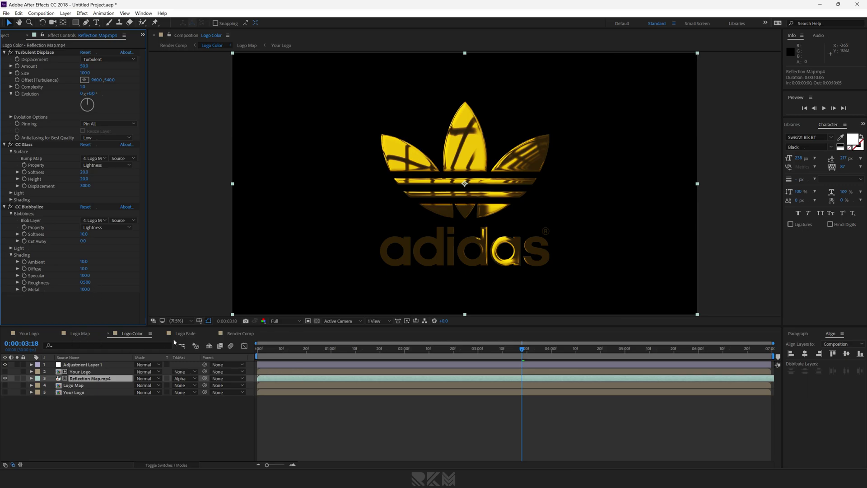
Return to Render Comp and add Light.mp4 and 04 Beam Kit.mp4 above the logo layers.
{"action": "left_click", "coordinate": [240, 334]}
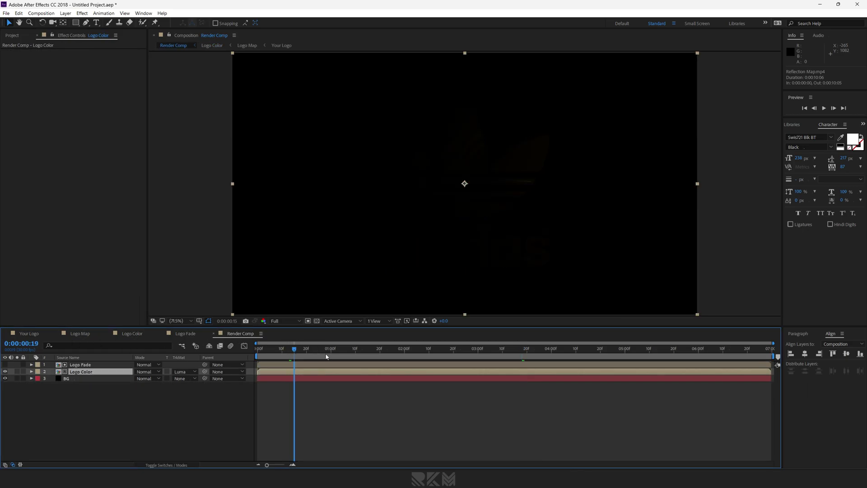
{"action": "key", "text": "ctrl+0"}
{"action": "left_click", "coordinate": [27, 131]}
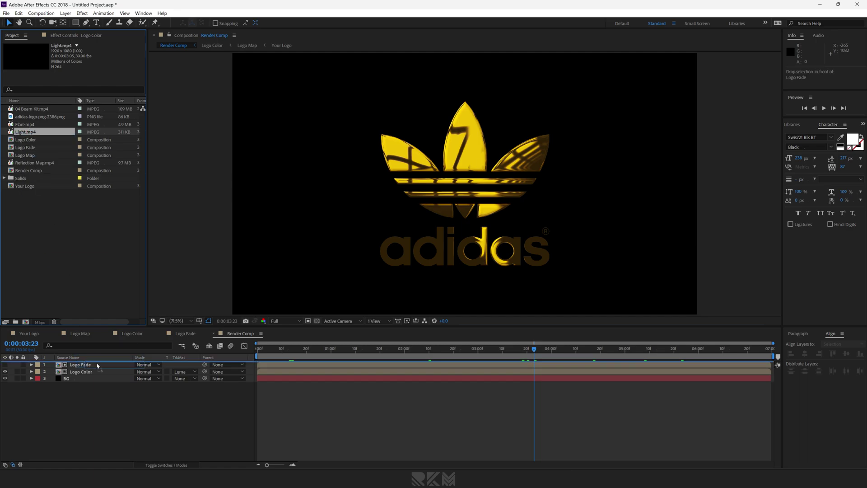
{"action": "key", "text": "ctrl+slash"}
{"action": "left_click", "coordinate": [29, 125]}
{"action": "left_click", "coordinate": [32, 147]}
{"action": "left_click", "coordinate": [33, 155]}
{"action": "left_click", "coordinate": [34, 170]}
{"action": "left_click_drag", "start_coordinate": [34, 109], "coordinate": [113, 363]}
Set the blend mode of the 04 Beam Kit.mp4 and Light.mp4 layers to Add.
{"action": "left_click_drag", "start_coordinate": [298, 349], "coordinate": [463, 349]}
{"action": "left_click", "coordinate": [150, 363]}
{"action": "left_click", "coordinate": [165, 113]}
{"action": "left_click", "coordinate": [152, 372]}
{"action": "left_click", "coordinate": [152, 120]}
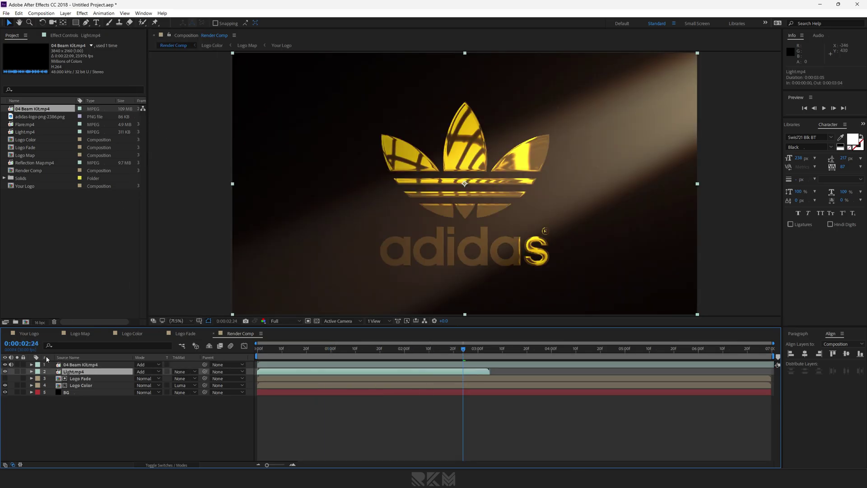
With the beam layer hidden, shift Light.mp4 to start at 0:00:02:14 and place its glint on the left leaf's tip.
{"action": "left_click", "coordinate": [5, 364]}
{"action": "left_click_drag", "start_coordinate": [264, 349], "coordinate": [348, 349]}
{"action": "left_click", "coordinate": [385, 354]}
{"action": "left_click", "coordinate": [431, 354]}
{"action": "left_click_drag", "start_coordinate": [386, 371], "coordinate": [563, 373]}
{"action": "left_click_drag", "start_coordinate": [352, 349], "coordinate": [517, 349]}
{"action": "left_click", "coordinate": [534, 352]}
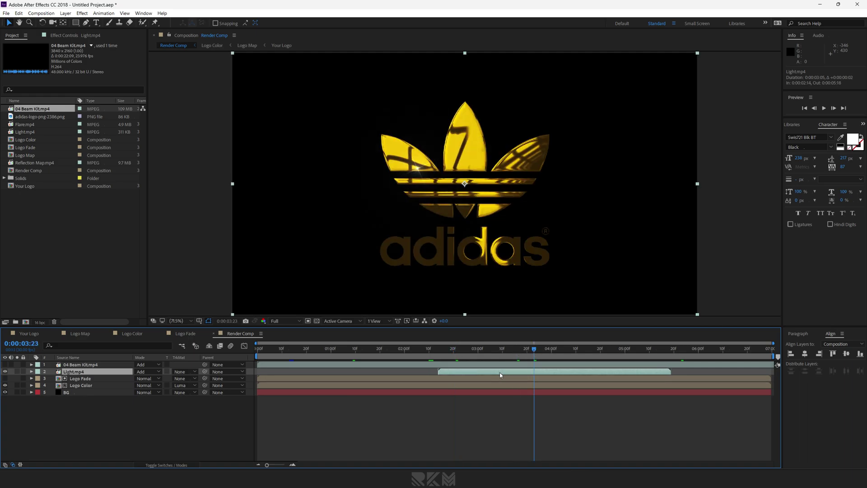
{"action": "left_click_drag", "start_coordinate": [416, 172], "coordinate": [381, 141]}
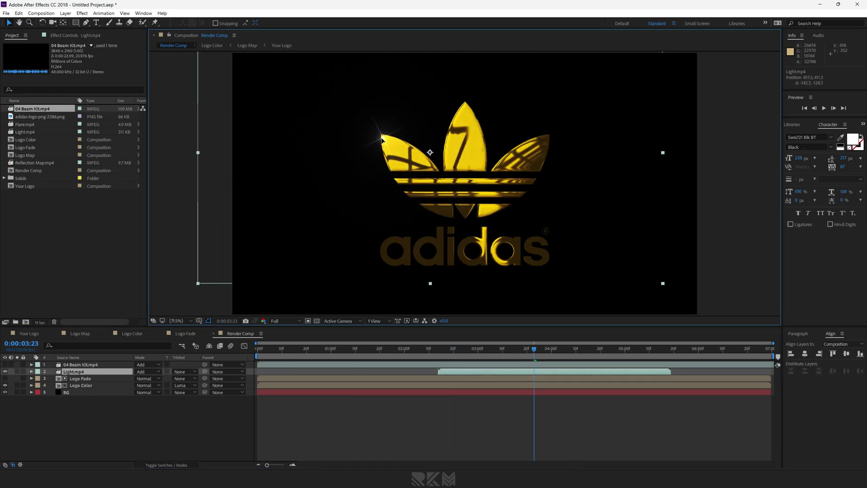
Duplicate the Light.mp4 layer, place the copy's glint on the right leaf's inner edge and start it at about 0:00:02:03.
{"action": "key", "text": "ctrl+d"}
{"action": "left_click_drag", "start_coordinate": [367, 192], "coordinate": [491, 211]}
{"action": "left_click", "coordinate": [392, 356]}
{"action": "key", "text": "space"}
{"action": "left_click_drag", "start_coordinate": [445, 369], "coordinate": [558, 353]}
Duplicate Light.mp4 again, place its glint on the middle leaf's tip and start it at 0:00:02:24.
{"action": "key", "text": "ctrl+d"}
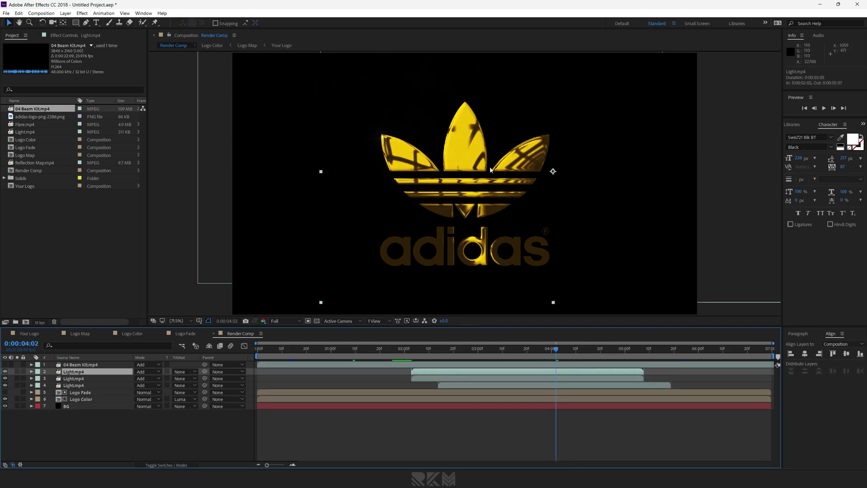
{"action": "left_click", "coordinate": [467, 356]}
{"action": "left_click_drag", "start_coordinate": [513, 170], "coordinate": [465, 105]}
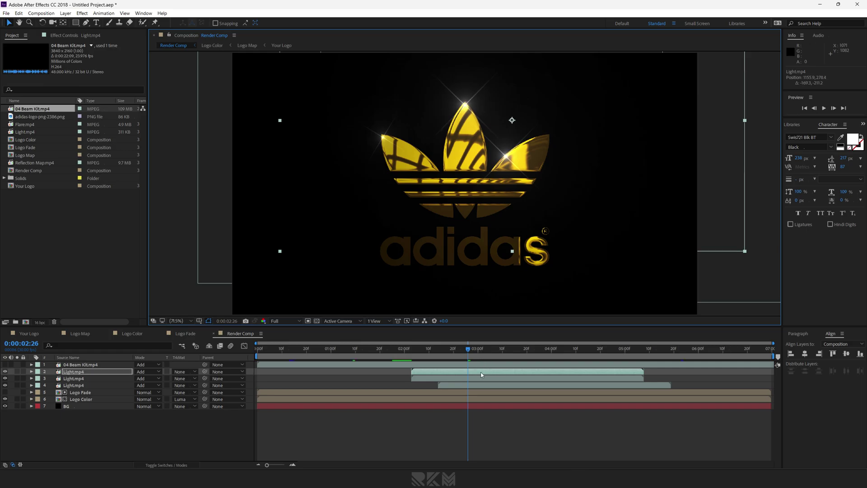
{"action": "left_click_drag", "start_coordinate": [487, 371], "coordinate": [539, 371]}
{"action": "key", "text": "space"}
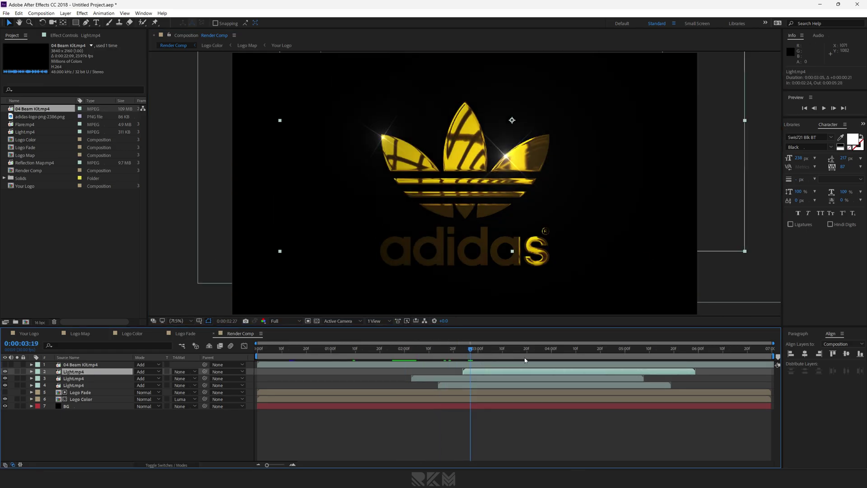
Make the 04 Beam Kit.mp4 layer visible again and set its Scale to 50%.
{"action": "left_click", "coordinate": [79, 365]}
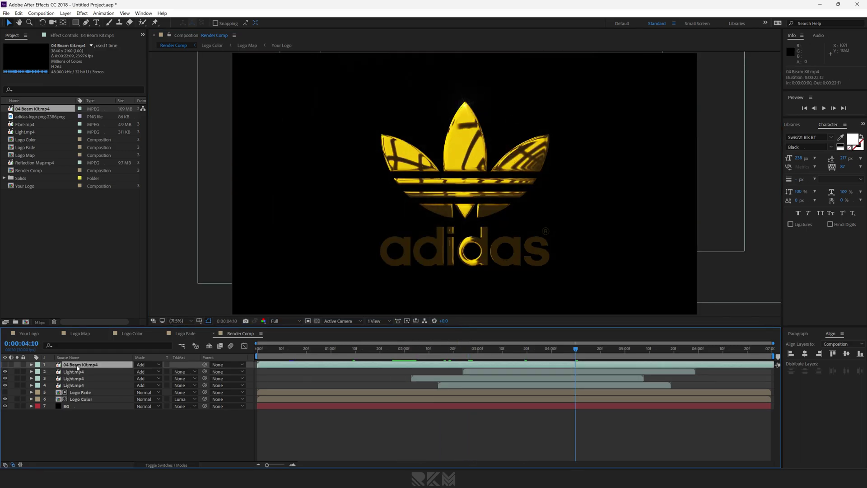
{"action": "left_click", "coordinate": [6, 365]}
{"action": "key", "text": "s"}
{"action": "left_click_drag", "start_coordinate": [146, 371], "coordinate": [126, 370]}
{"action": "left_click", "coordinate": [145, 371]}
{"action": "type", "text": "50"}
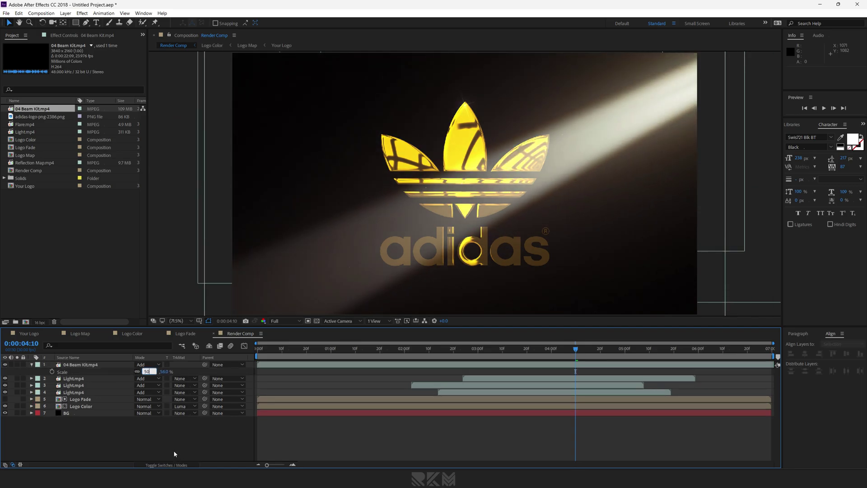
{"action": "key", "text": "Return"}
Apply the Tint effect to the 04 Beam Kit.mp4 layer.
{"action": "key", "text": "ctrl+space"}
{"action": "type", "text": "t"}
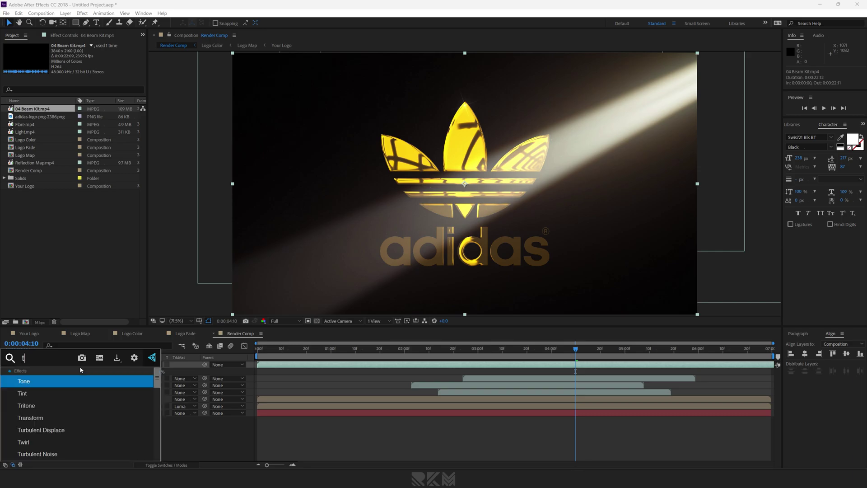
{"action": "type", "text": "i"}
{"action": "key", "text": "Return"}
Lower the 04 Beam Kit.mp4 layer's Opacity to 37% and check the look along the timeline.
{"action": "left_click", "coordinate": [102, 364]}
{"action": "key", "text": "t"}
{"action": "left_click_drag", "start_coordinate": [139, 371], "coordinate": [110, 371]}
{"action": "left_click", "coordinate": [342, 351]}
{"action": "left_click_drag", "start_coordinate": [343, 351], "coordinate": [475, 349]}
Set the preview resolution to Half, preview the animation and collapse the beam layer's properties.
{"action": "left_click", "coordinate": [284, 321]}
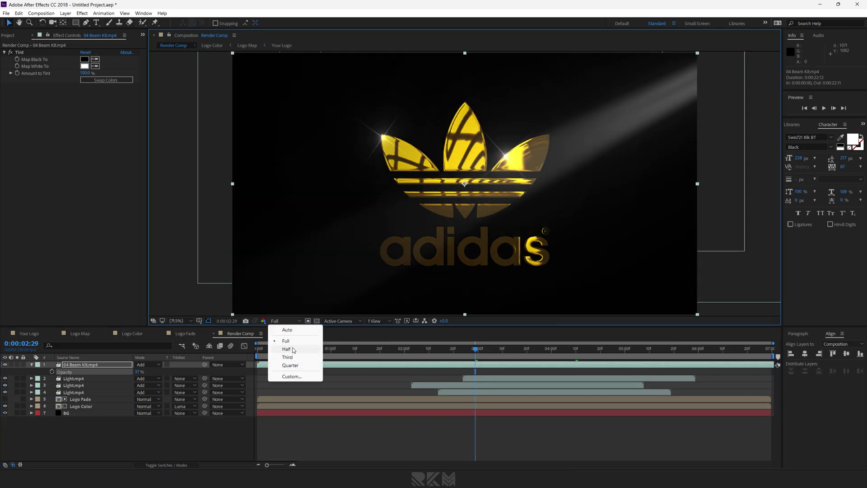
{"action": "left_click", "coordinate": [292, 349]}
{"action": "left_click_drag", "start_coordinate": [293, 349], "coordinate": [238, 348]}
{"action": "key", "text": "space"}
{"action": "left_click_drag", "start_coordinate": [365, 350], "coordinate": [595, 359]}
{"action": "left_click", "coordinate": [166, 421]}
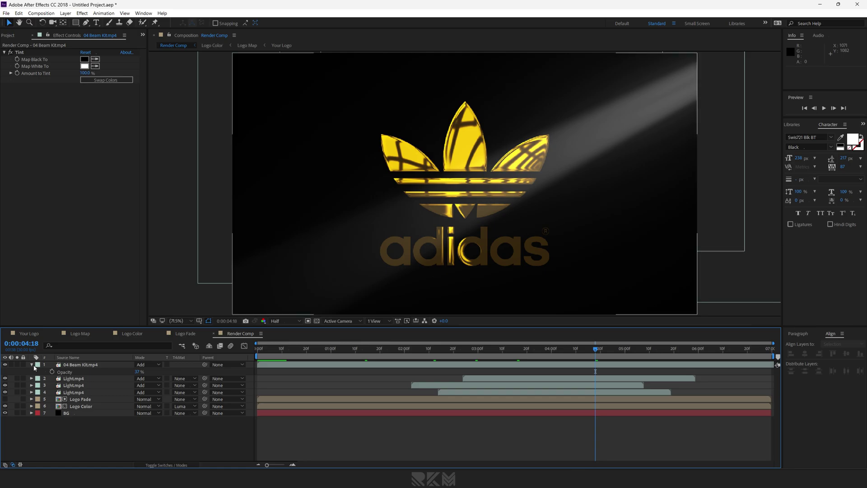
{"action": "left_click", "coordinate": [32, 364]}
Add a Two-Node Camera with the 50mm preset to the Render Comp.
{"action": "right_click", "coordinate": [68, 424]}
{"action": "mouse_move", "coordinate": [81, 339]}
{"action": "left_click", "coordinate": [204, 379]}
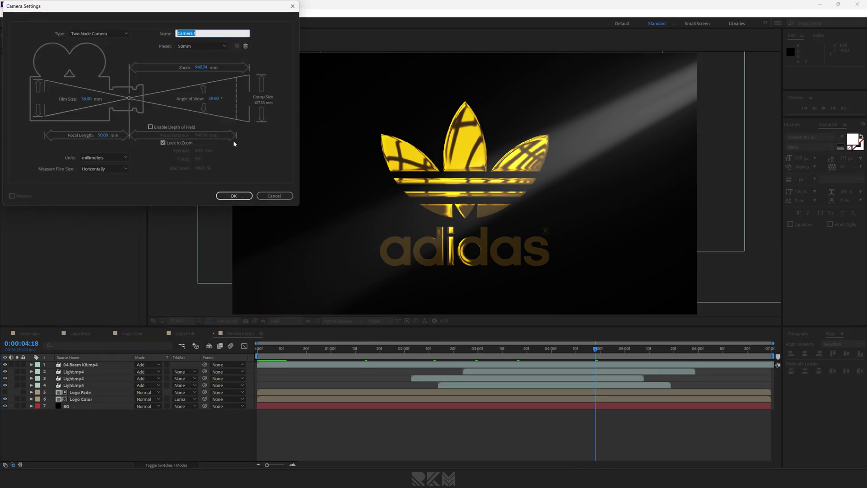
{"action": "left_click", "coordinate": [233, 196]}
{"action": "left_click", "coordinate": [151, 86]}
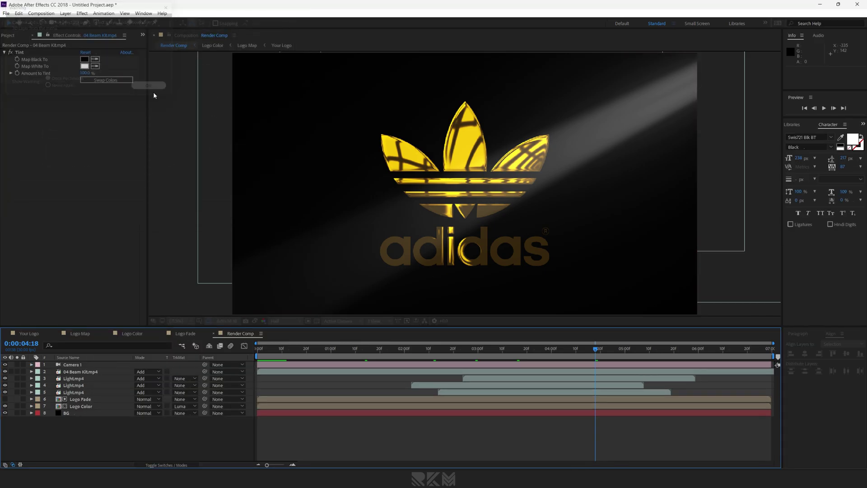
Make the beam, light, Logo Fade and Logo Color layers 3D, leaving the BG layer 2D.
{"action": "left_click", "coordinate": [161, 464]}
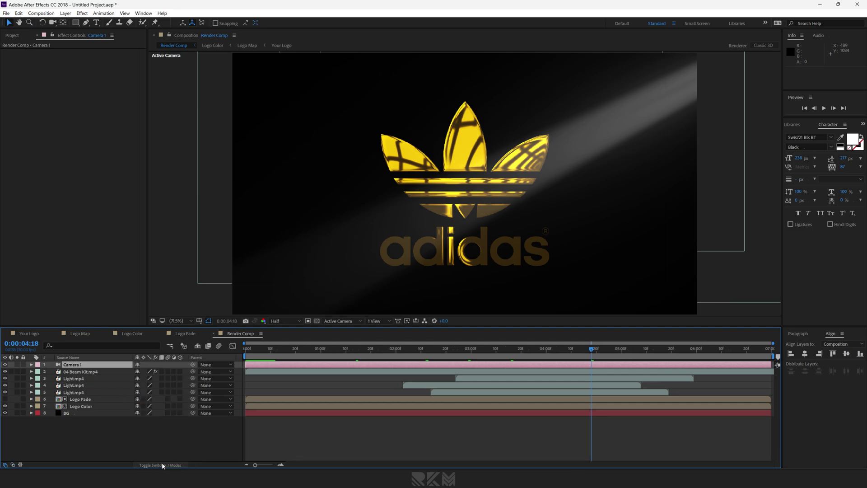
{"action": "left_click_drag", "start_coordinate": [181, 379], "coordinate": [180, 406]}
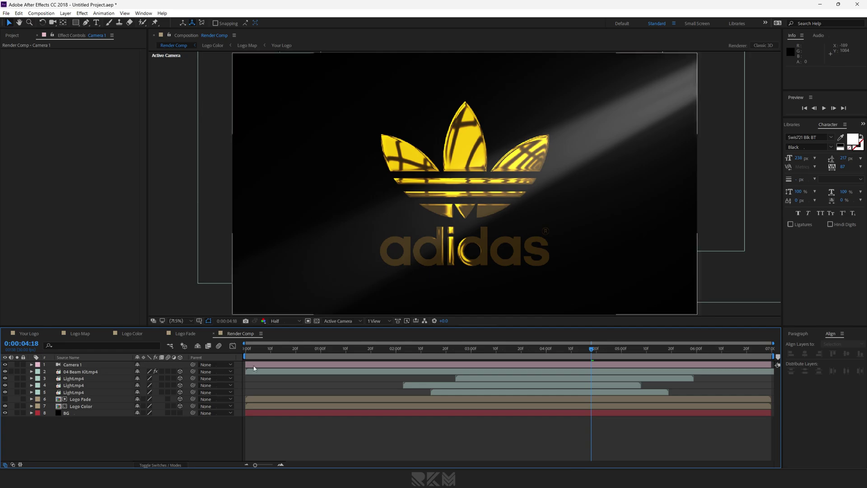
{"action": "left_click", "coordinate": [151, 463]}
Keyframe Camera 1's Position from the start to near the end of the timeline for a slow push-in, and preview the move.
{"action": "left_click", "coordinate": [146, 365]}
{"action": "key", "text": "p"}
{"action": "left_click_drag", "start_coordinate": [278, 349], "coordinate": [673, 353]}
{"action": "left_click", "coordinate": [51, 371]}
{"action": "left_click", "coordinate": [722, 351]}
{"action": "left_click", "coordinate": [744, 350]}
{"action": "left_click_drag", "start_coordinate": [167, 371], "coordinate": [316, 372]}
{"action": "key", "text": "Home"}
{"action": "key", "text": "space"}
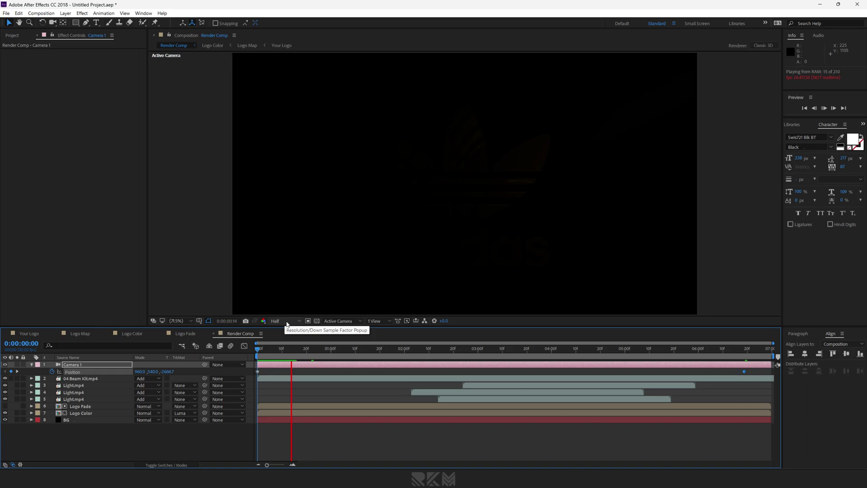
{"action": "left_click_drag", "start_coordinate": [387, 351], "coordinate": [563, 364]}
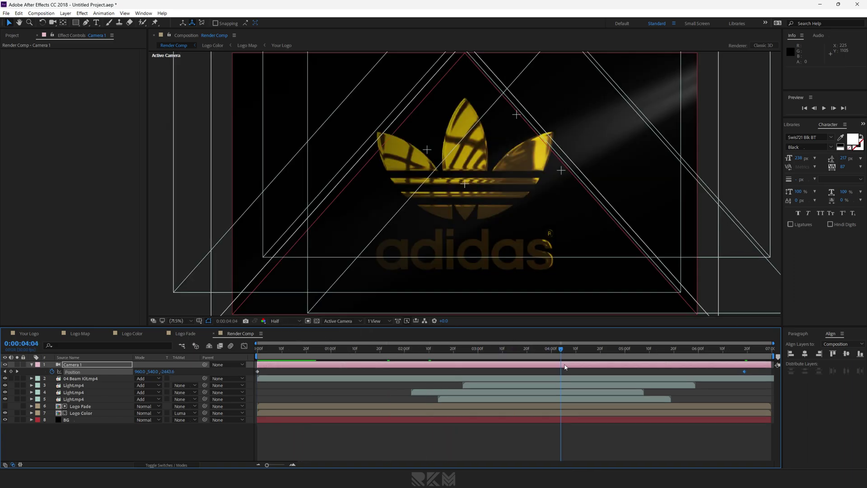
Create a black solid layer at the top of the Render Comp.
{"action": "right_click", "coordinate": [91, 450]}
{"action": "left_click", "coordinate": [180, 320]}
{"action": "left_click", "coordinate": [182, 338]}
{"action": "left_click", "coordinate": [123, 455]}
{"action": "right_click", "coordinate": [86, 433]}
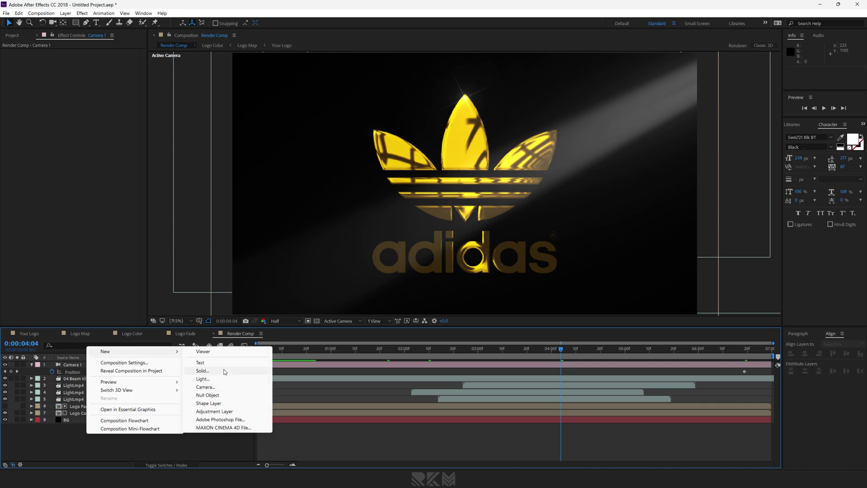
{"action": "left_click", "coordinate": [223, 370]}
{"action": "left_click", "coordinate": [125, 165]}
Apply CC Jaws to the black solid with Completion 70% and Height 0% to form cinematic letterbox bars.
{"action": "key", "text": "ctrl+space"}
{"action": "type", "text": "cc jaws"}
{"action": "key", "text": "Return"}
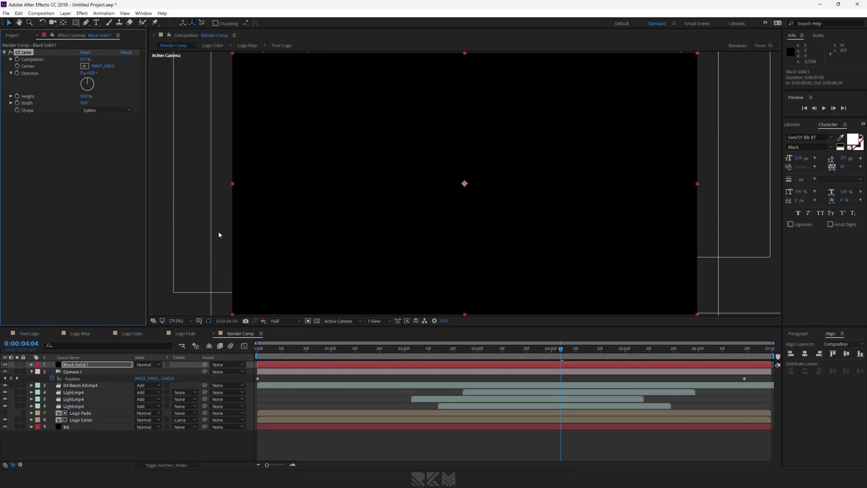
{"action": "left_click_drag", "start_coordinate": [84, 60], "coordinate": [106, 60]}
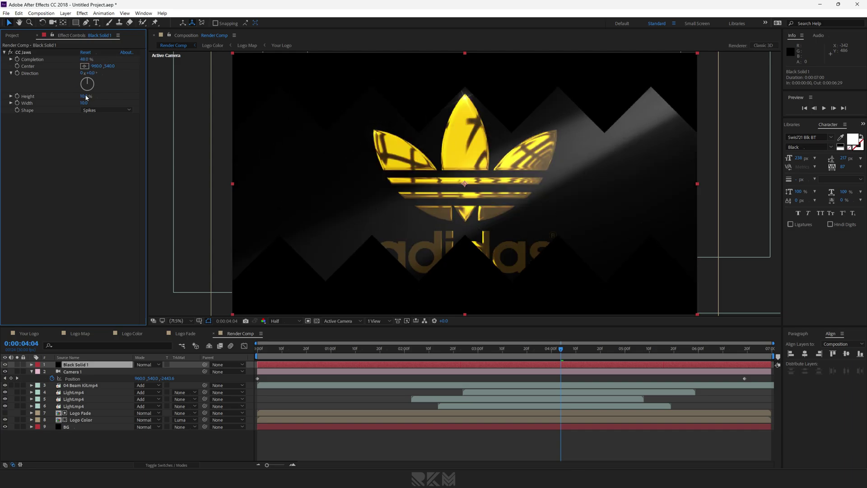
{"action": "left_click_drag", "start_coordinate": [85, 96], "coordinate": [63, 96]}
{"action": "left_click_drag", "start_coordinate": [84, 59], "coordinate": [102, 64]}
Check the letterboxed frame at 0:00:04:00 with the preview resolution at Full and the viewer at 50% magnification.
{"action": "left_click_drag", "start_coordinate": [274, 350], "coordinate": [551, 356]}
{"action": "left_click", "coordinate": [179, 321]}
{"action": "left_click", "coordinate": [195, 337]}
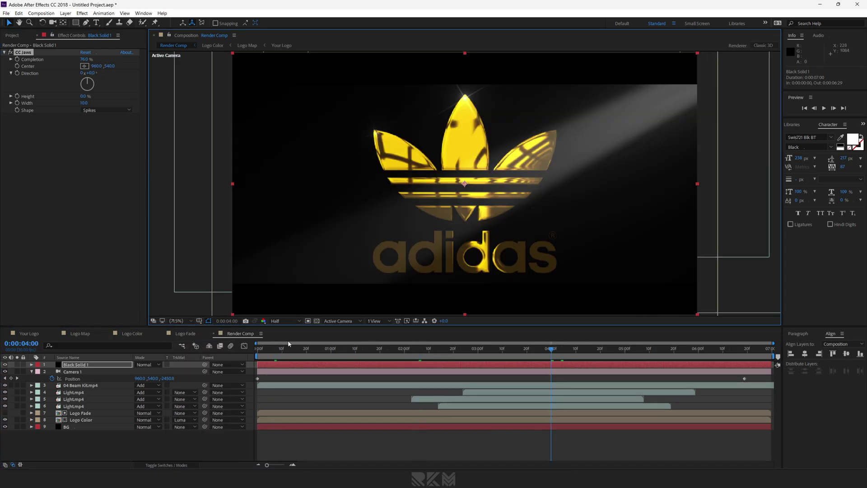
{"action": "left_click", "coordinate": [285, 321]}
{"action": "left_click", "coordinate": [294, 338]}
{"action": "scroll", "coordinate": [481, 254], "scroll_direction": "down", "scroll_amount": 1}
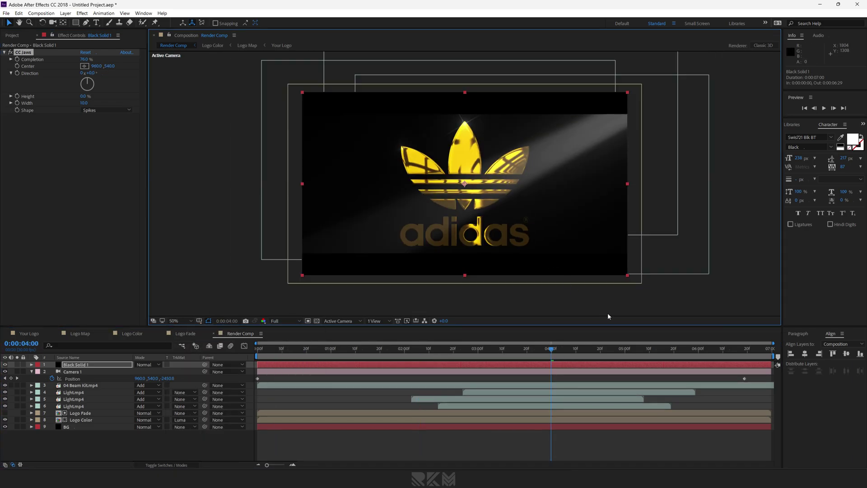
{"action": "scroll", "coordinate": [516, 240], "scroll_direction": "up", "scroll_amount": 1}
{"action": "scroll", "coordinate": [563, 283], "scroll_direction": "down", "scroll_amount": 1}
{"action": "left_click", "coordinate": [371, 305]}
Create an adjustment layer above all layers in the Render Comp.
{"action": "right_click", "coordinate": [80, 431]}
{"action": "mouse_move", "coordinate": [91, 362]}
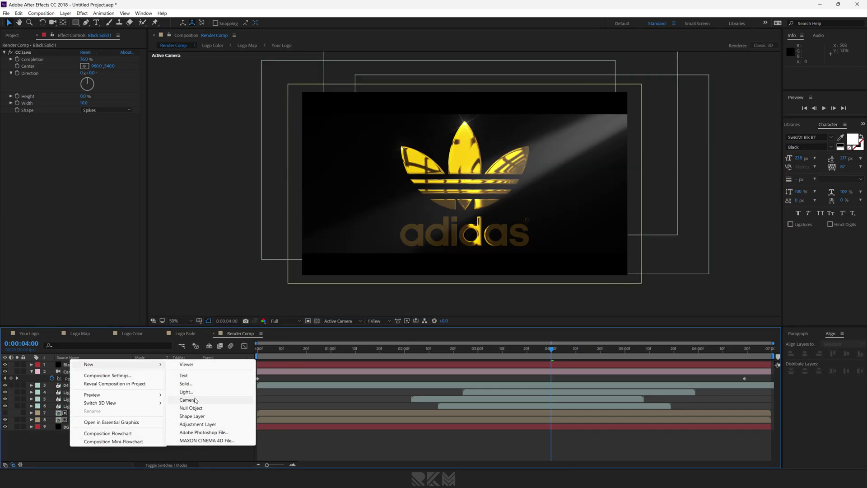
{"action": "left_click", "coordinate": [196, 415]}
Apply the Curves effect to the new adjustment layer and shape an S-curve that darkens shadows and lifts highlights.
{"action": "key", "text": "ctrl+space"}
{"action": "type", "text": "curves"}
{"action": "key", "text": "Return"}
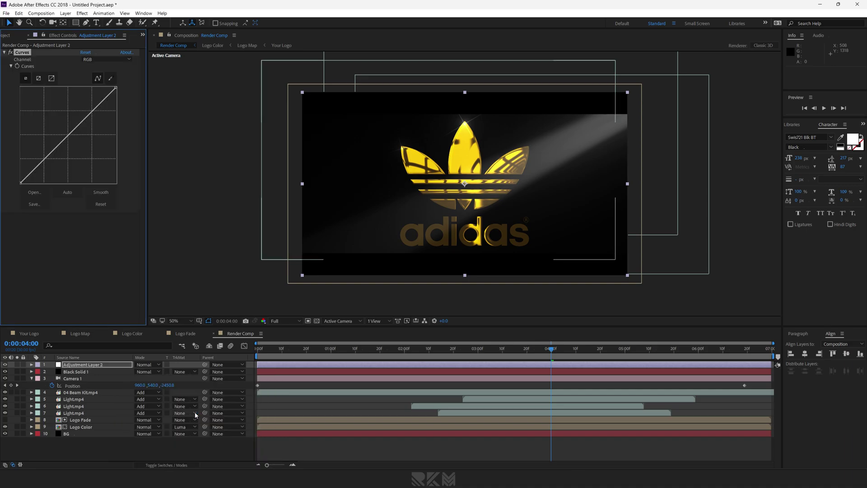
{"action": "mouse_move", "coordinate": [42, 168]}
{"action": "left_mouse_down"}
{"action": "mouse_move", "coordinate": [49, 177]}
{"action": "mouse_move", "coordinate": [42, 170]}
{"action": "left_mouse_up"}
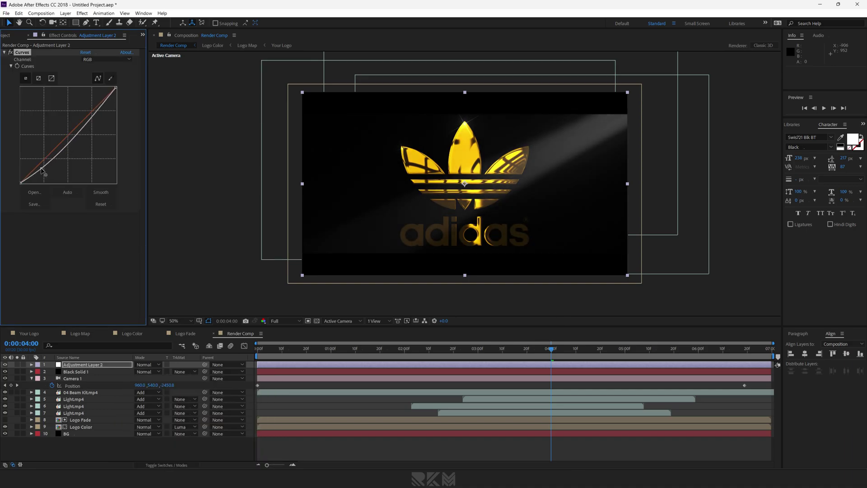
{"action": "left_click_drag", "start_coordinate": [107, 113], "coordinate": [95, 107]}
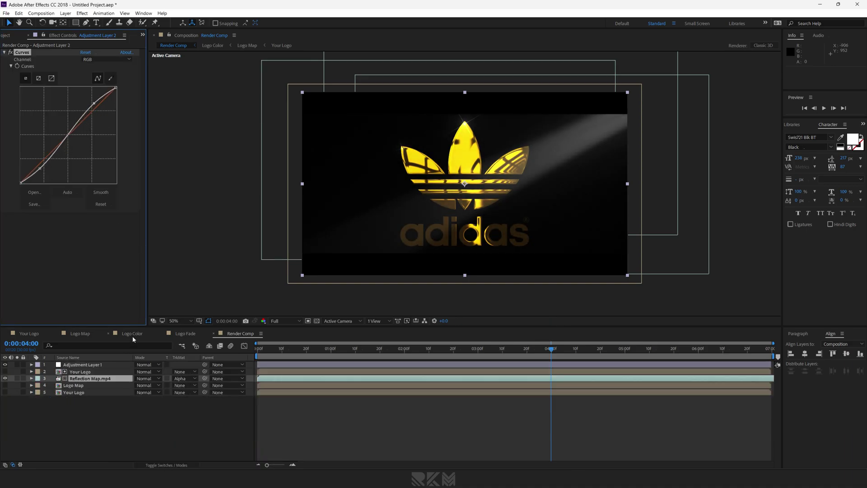